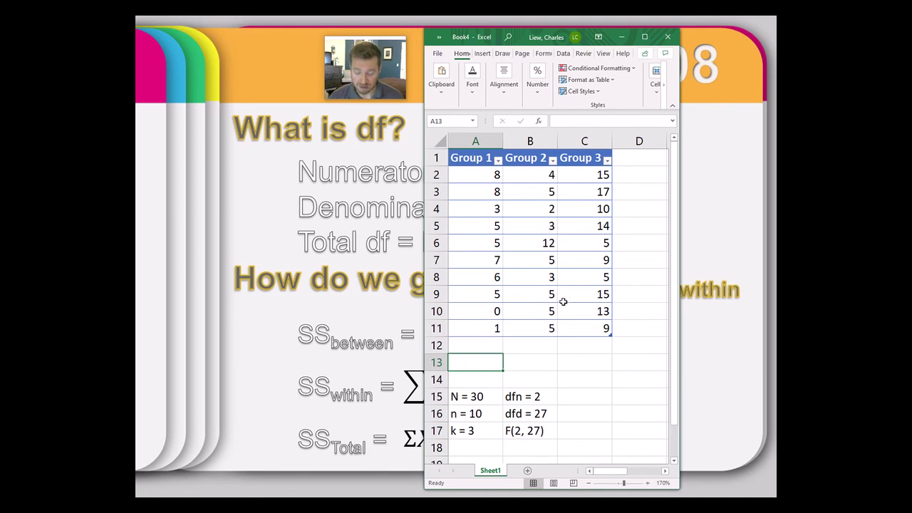
Calculate the total sum of squares for all three groups in cell A13 with =DEVSQ(Table1).
text(=devsq()
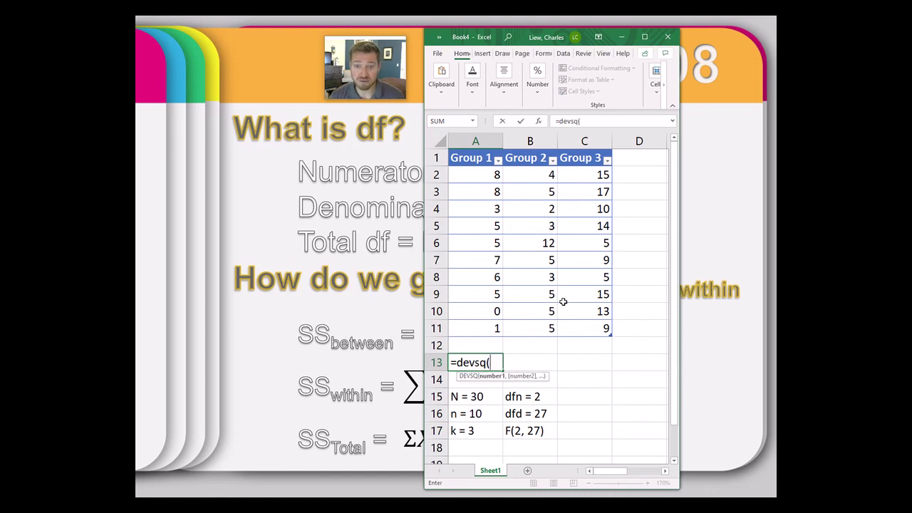
drag(485, 178, 581, 326)
text())
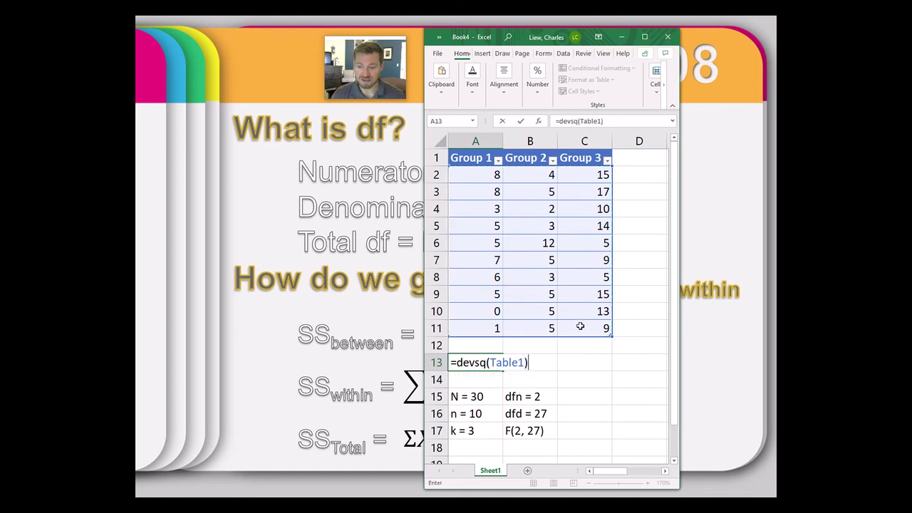
key(Return)
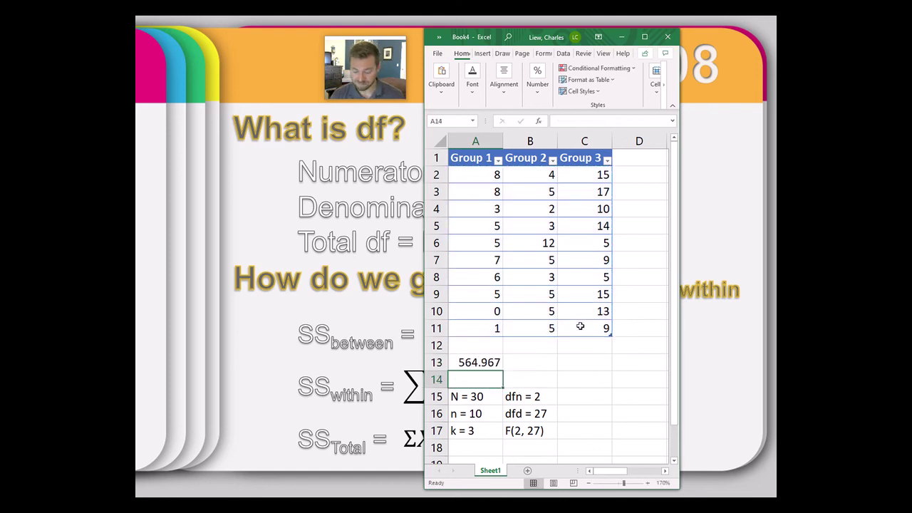
click(489, 360)
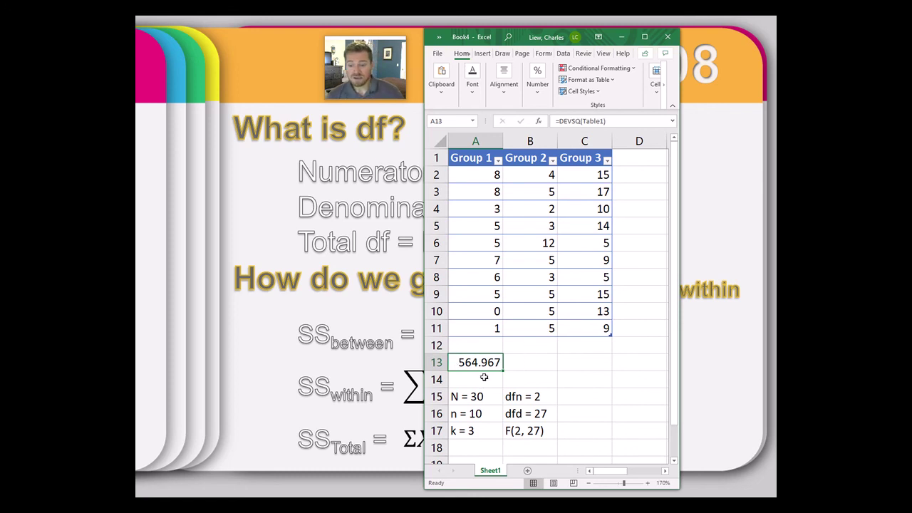
Insert a row above the total sum of squares result and label it SST in cell A13.
right_click(438, 362)
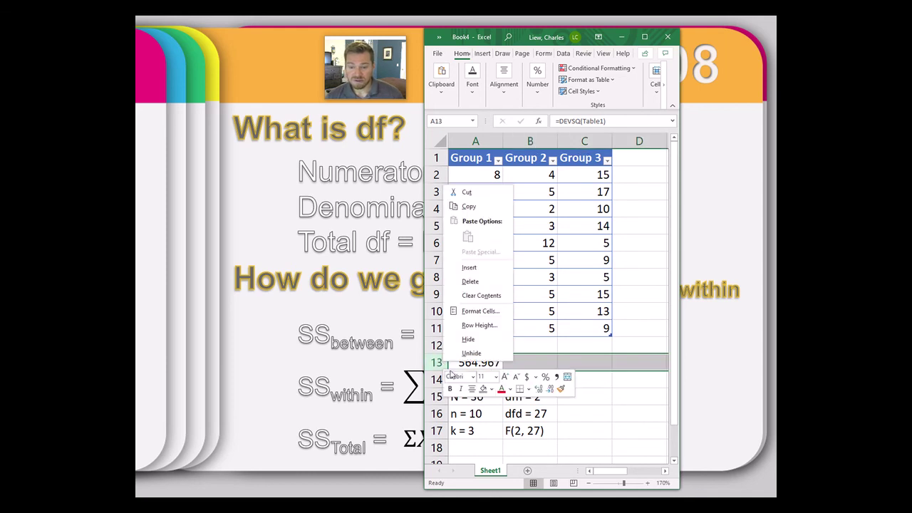
click(476, 266)
click(471, 361)
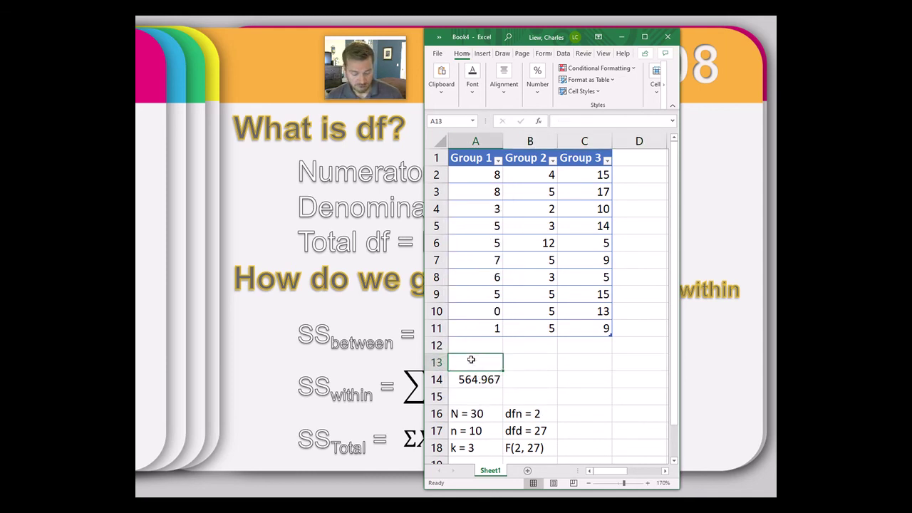
text(SST)
key(Return)
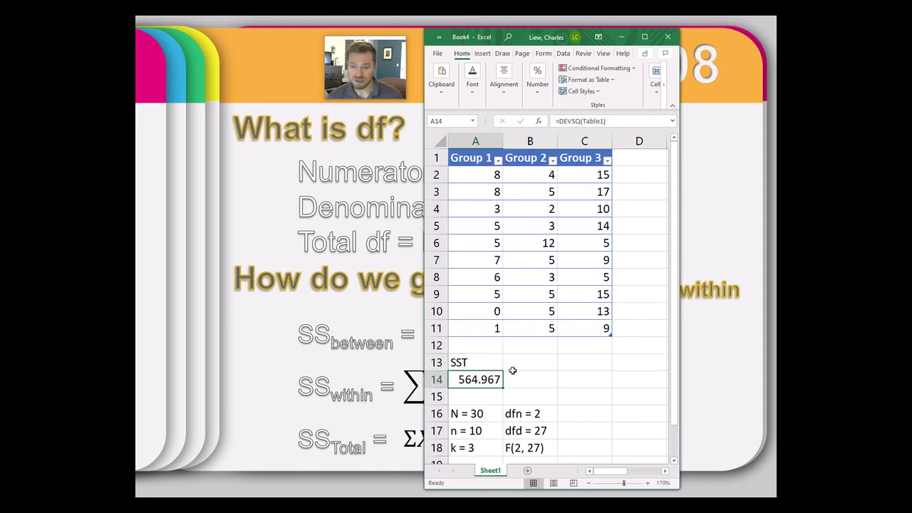
Enter the labels SSB in cell B13 and SSW in cell C13.
click(522, 365)
text(SSB)
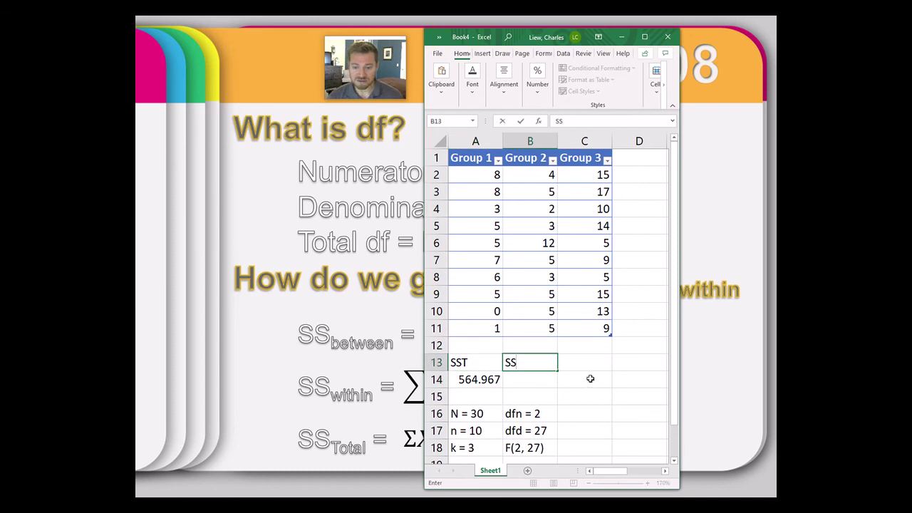
click(592, 365)
text(SSW)
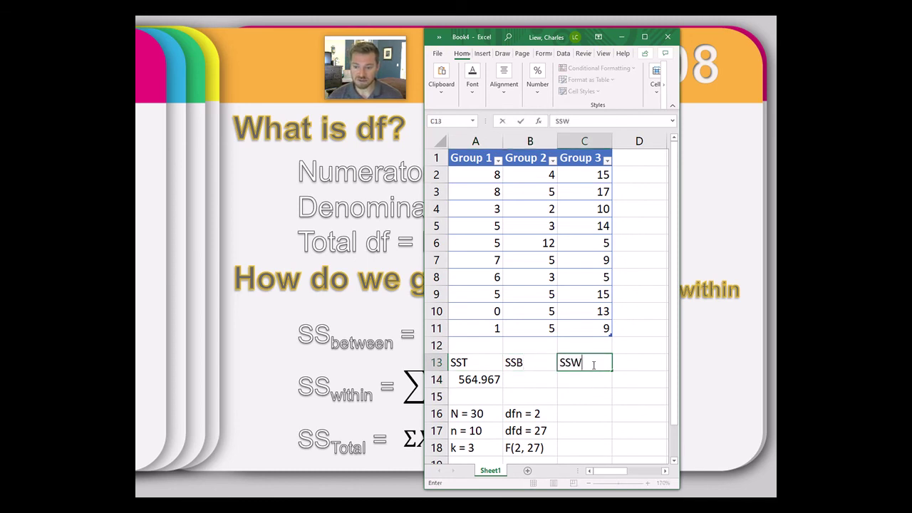
click(587, 402)
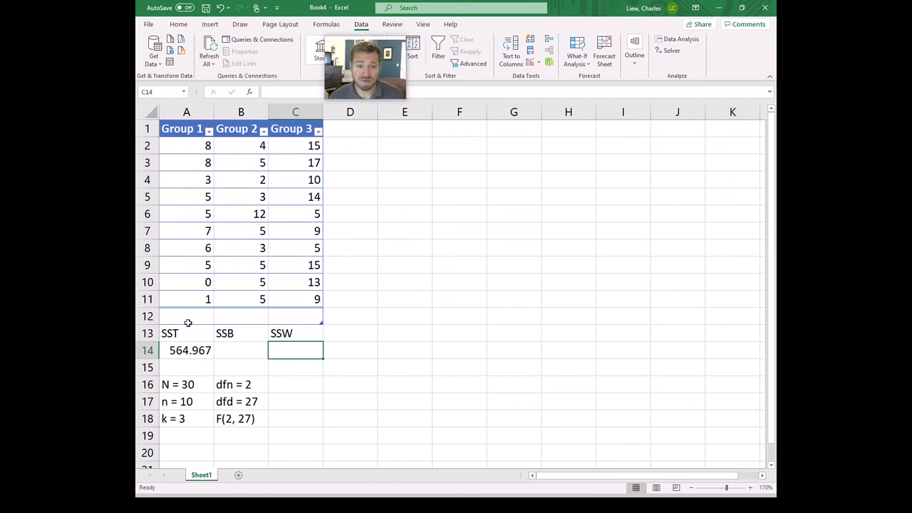
Calculate the Group 1 sum of squared deviations in cell A12 with =DEVSQ([Group 1]), using the values in A2:A11.
drag(198, 148, 297, 297)
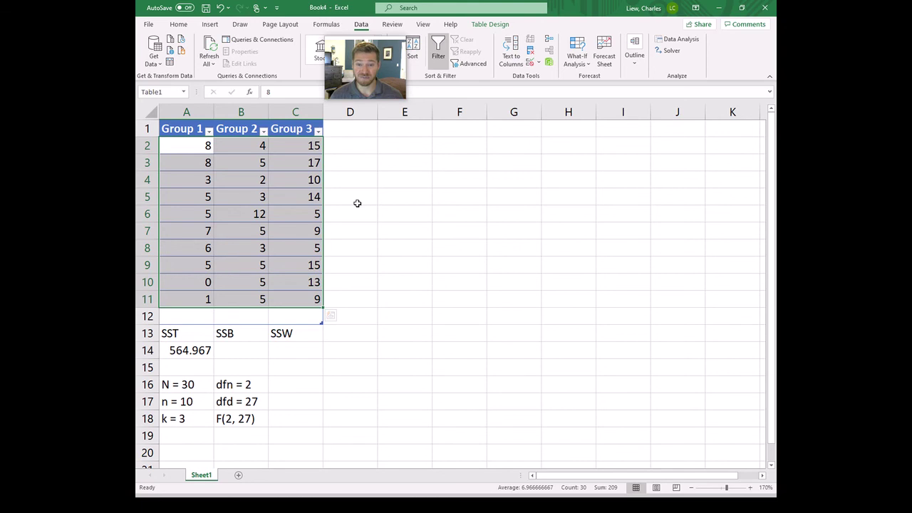
click(192, 314)
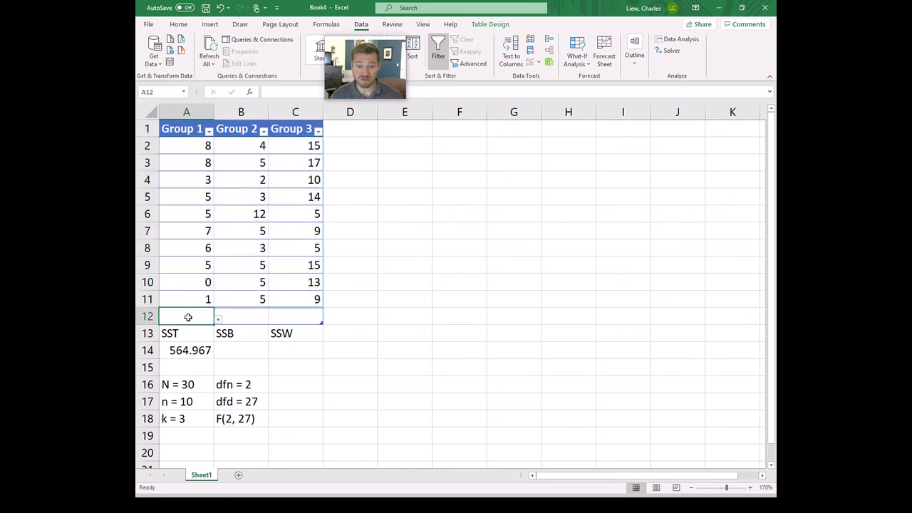
text(=s)
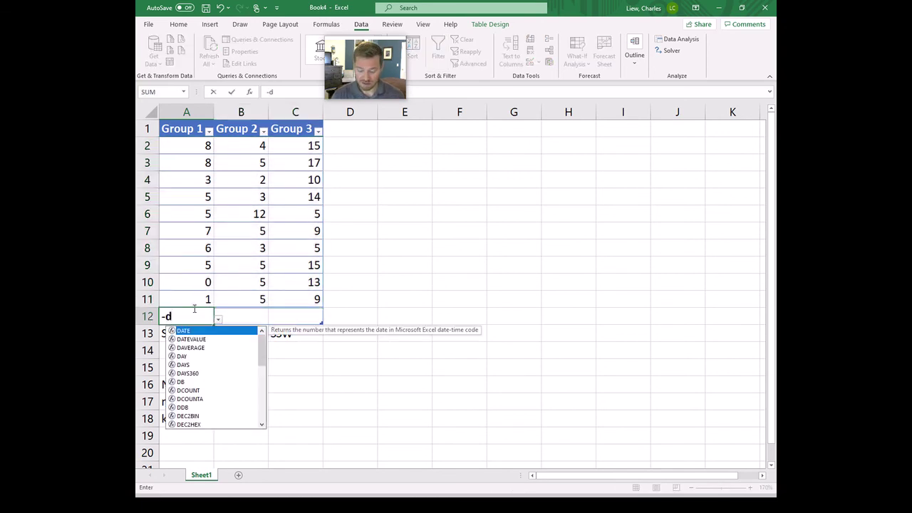
key(BackSpace)
text(devsq))
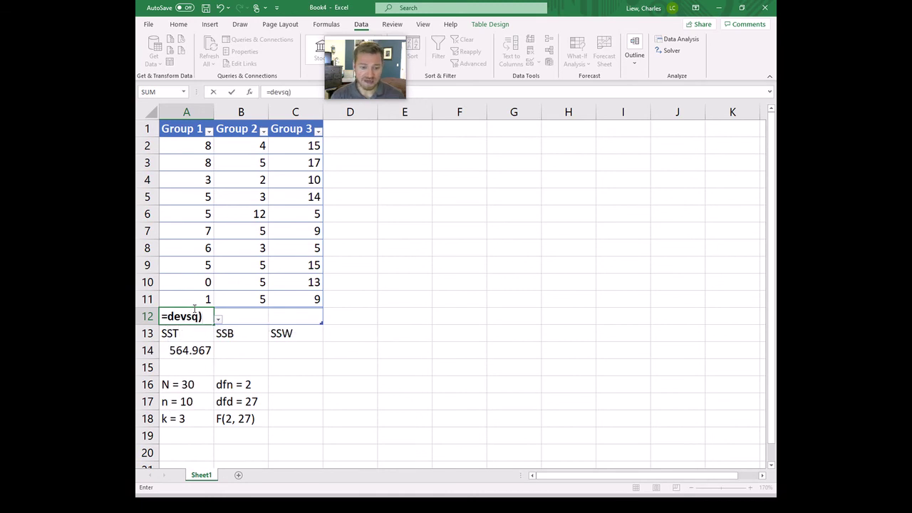
key(BackSpace)
text(()
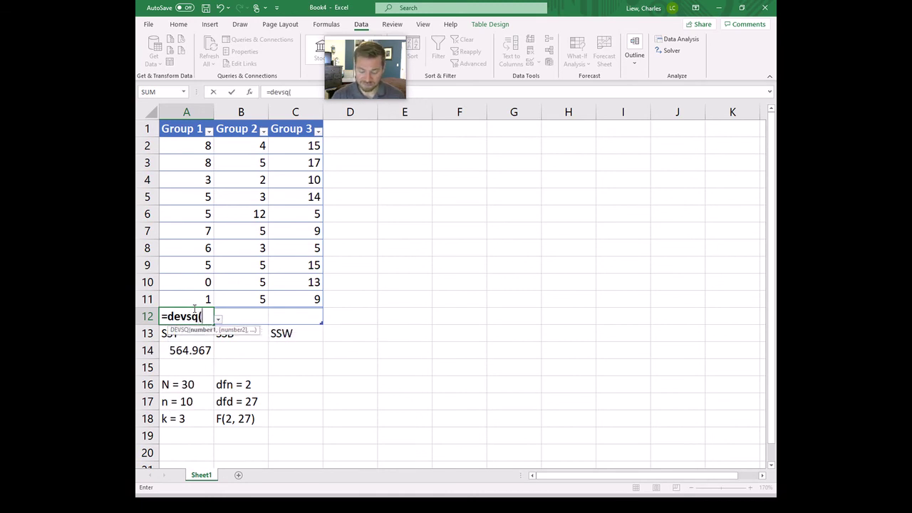
drag(198, 146, 193, 298)
text())
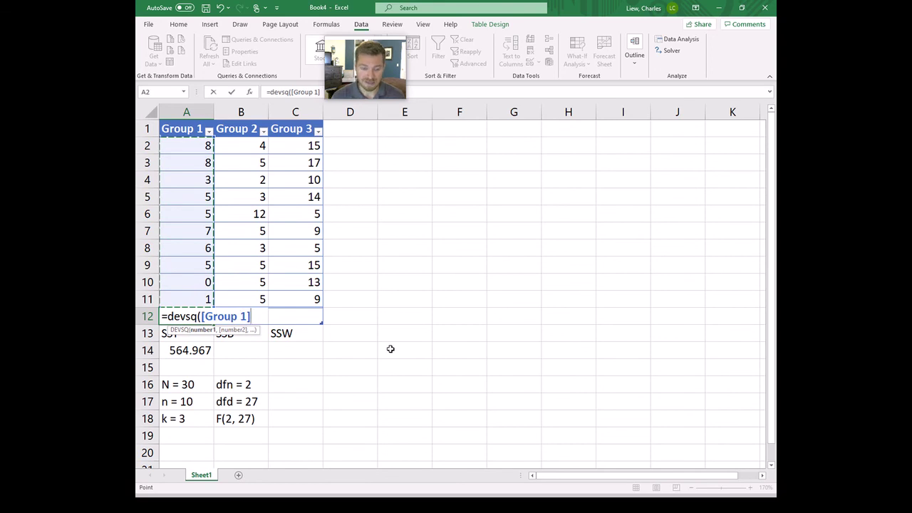
Try to enter the formula =devsq([Group2]) in cell B12 for the second group's sum of squares.
click(236, 309)
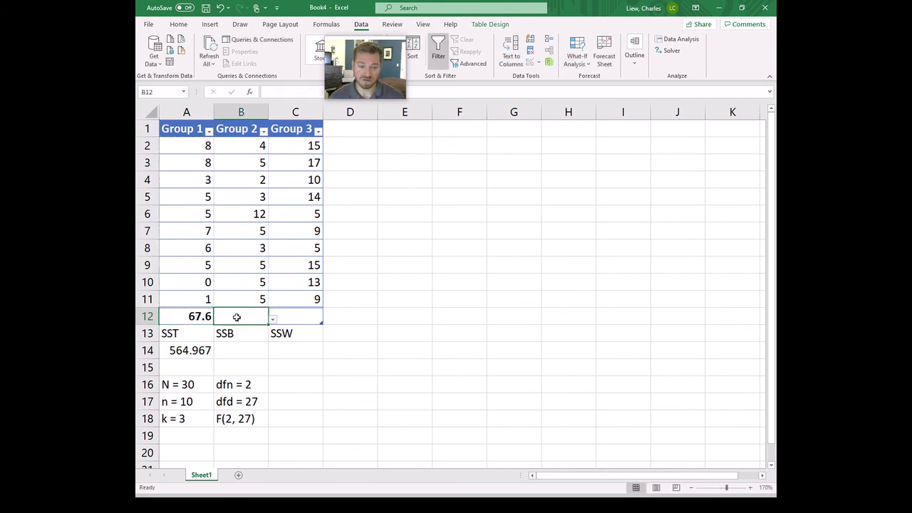
text(=devs)
key(BackSpace)
key(BackSpace)
key(BackSpace)
key(BackSpace)
key(BackSpace)
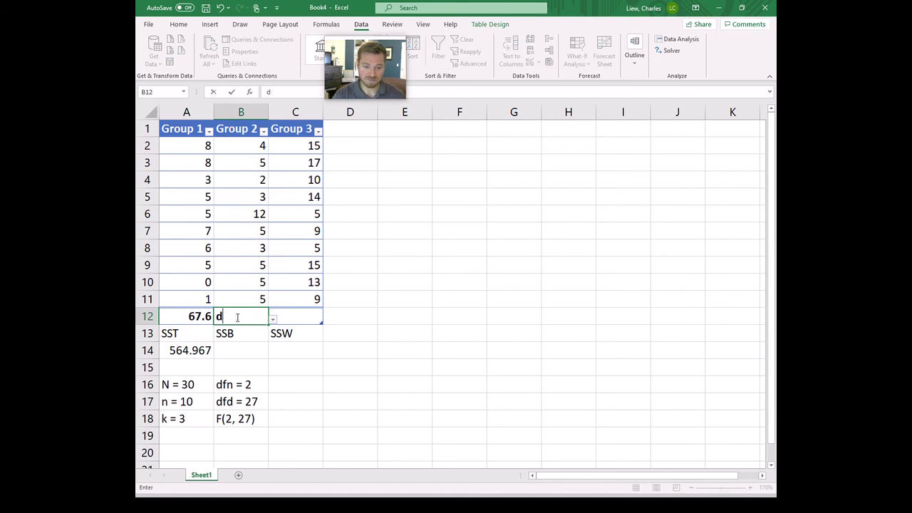
text(=dev)
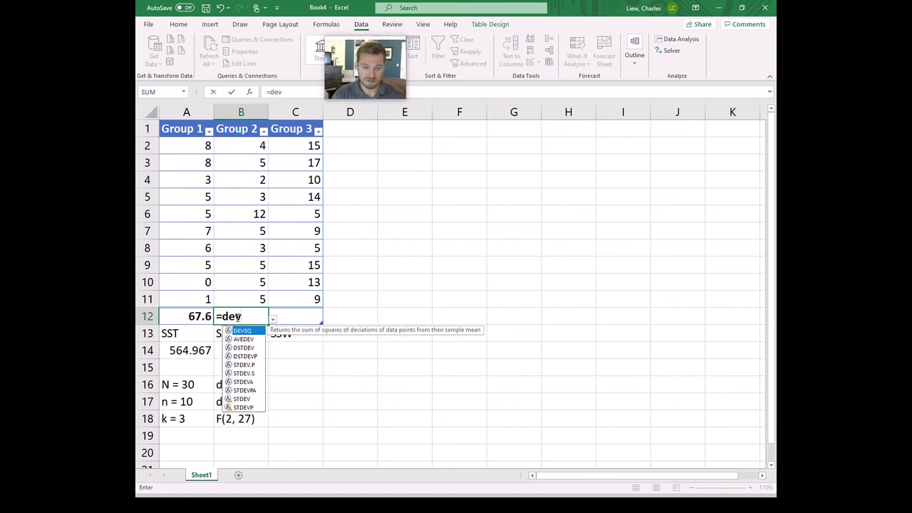
text(sq(Group2)
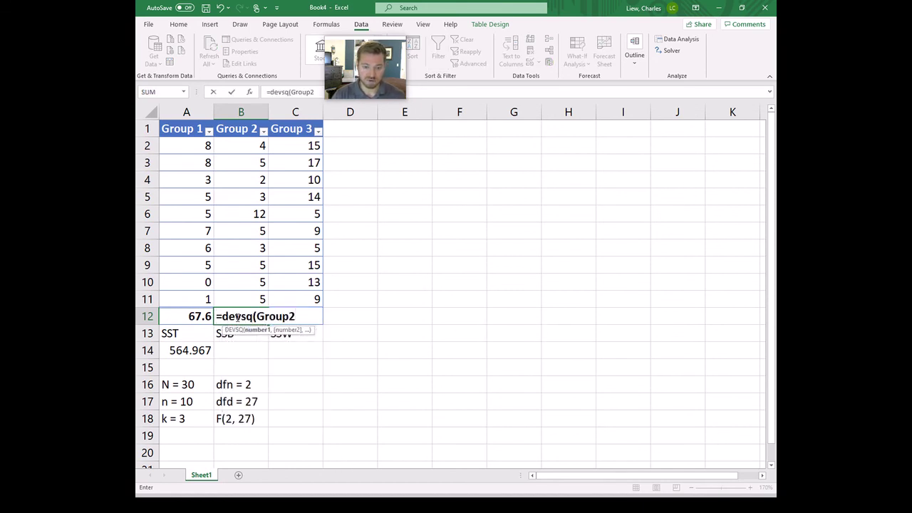
key(BackSpace)
text(27))
key(BackSpace)
key(BackSpace)
key(BackSpace)
key(BackSpace)
key(BackSpace)
key(BackSpace)
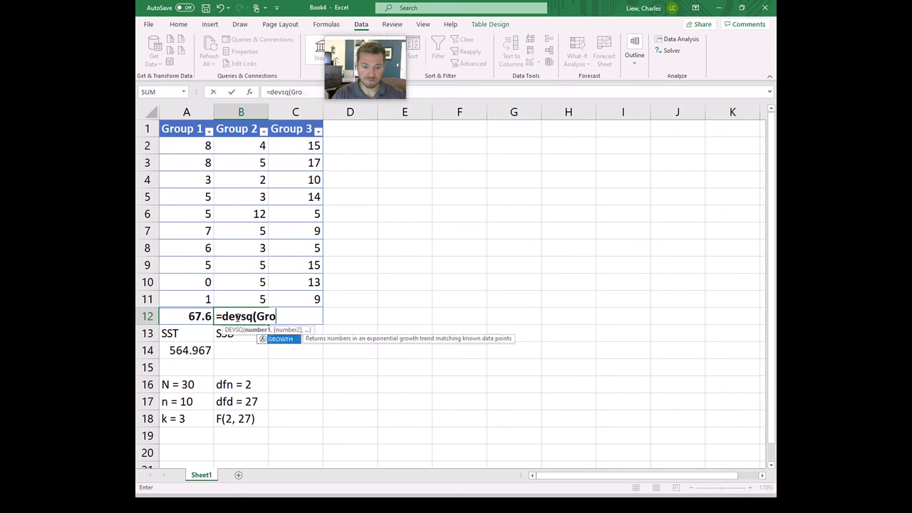
key(BackSpace)
text([Group2)
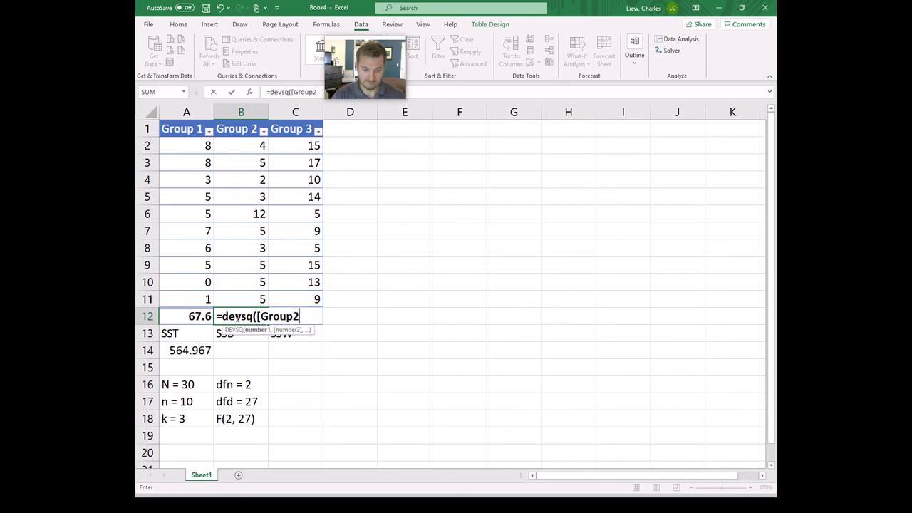
text(]))
key(Return)
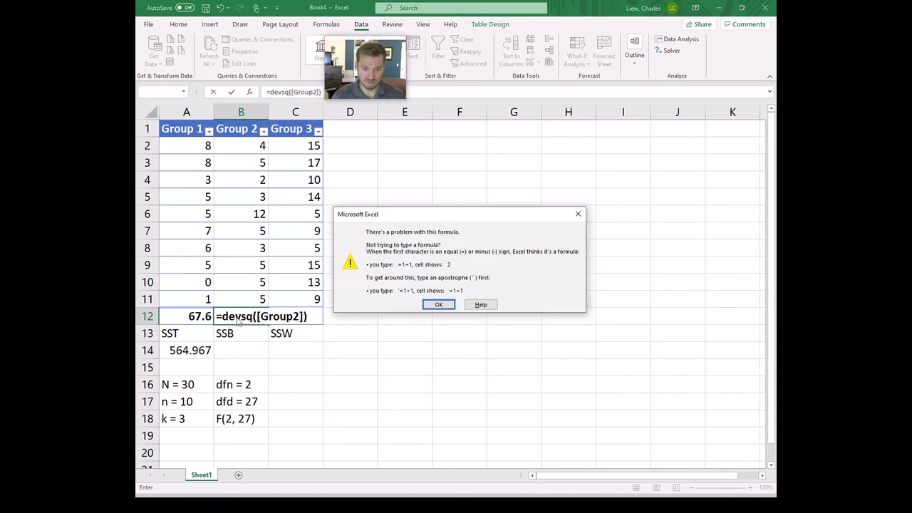
Correct the reference in the B12 formula to the Group 2 values in B2:B11, giving =DEVSQ([Group 2]).
click(430, 305)
drag(246, 145, 251, 299)
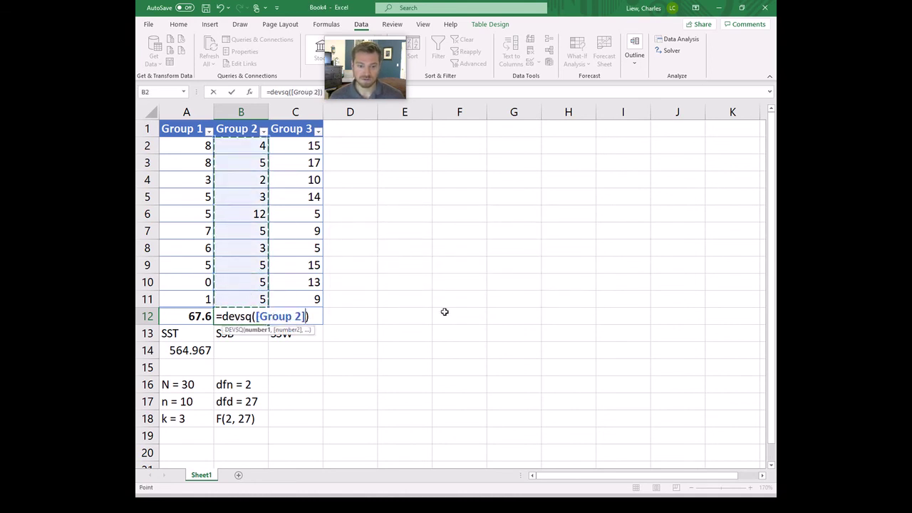
key(Return)
Calculate the Group 3 sum of squared deviations in cell C12 with =DEVSQ([Group 3]), using the values in C2:C11.
text(=)
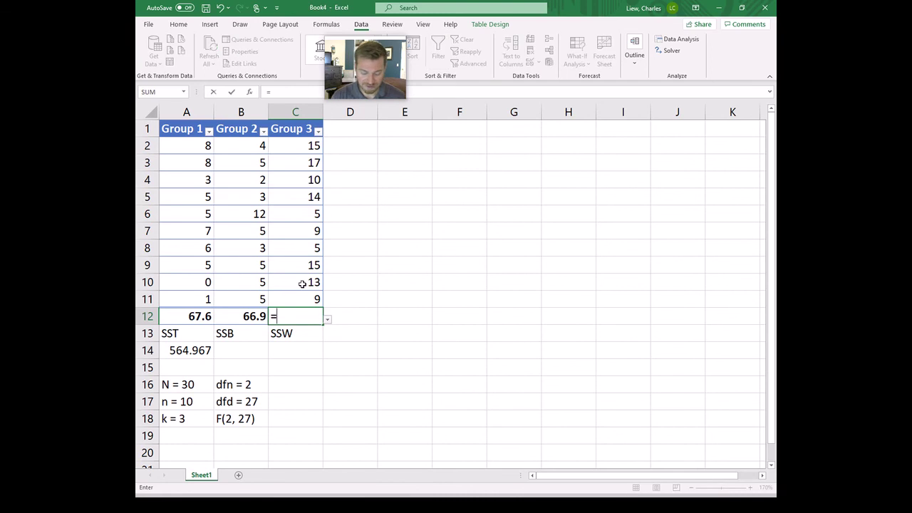
text(devsq()
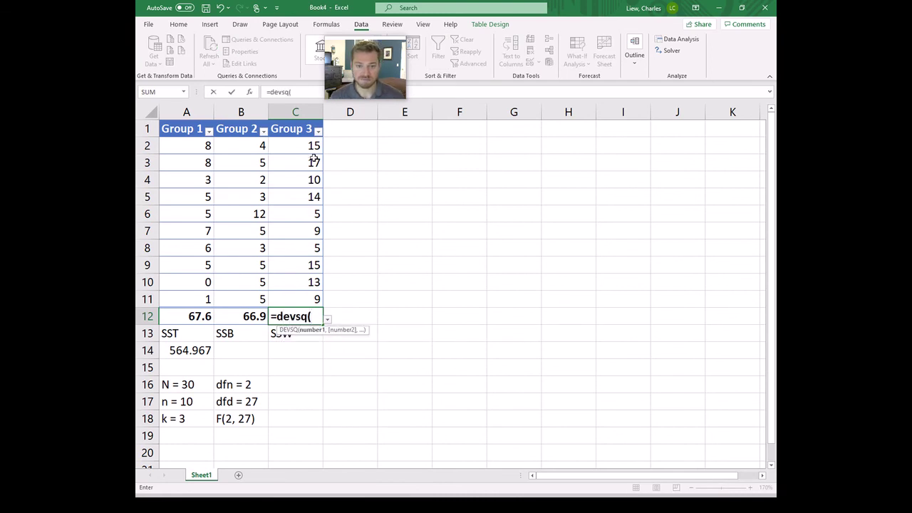
drag(304, 145, 293, 296)
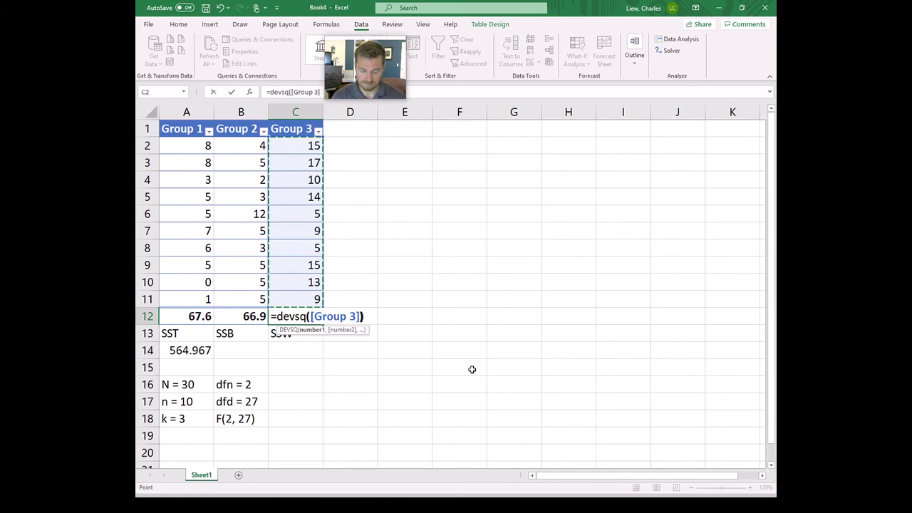
key(Return)
Calculate SSW in cell C14 by summing the three group results in row 12 with =SUM(Table1[#Totals]).
click(200, 314)
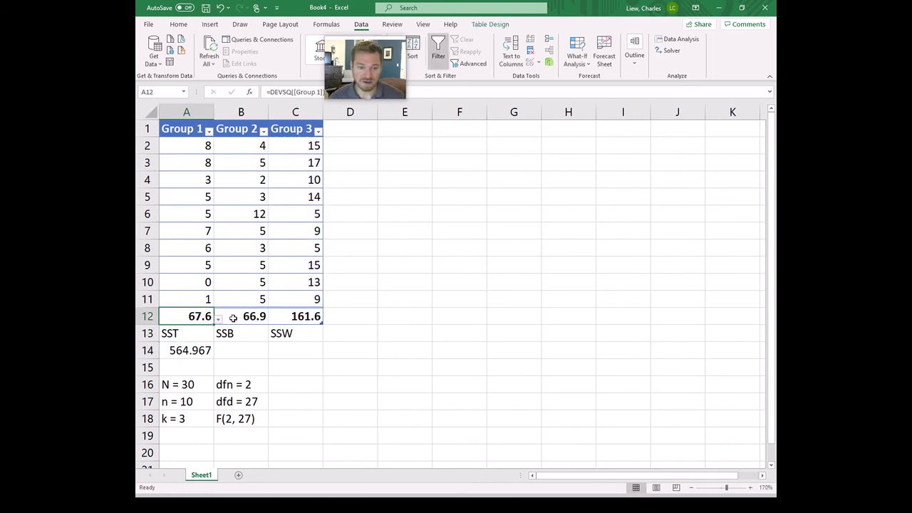
click(239, 317)
click(288, 347)
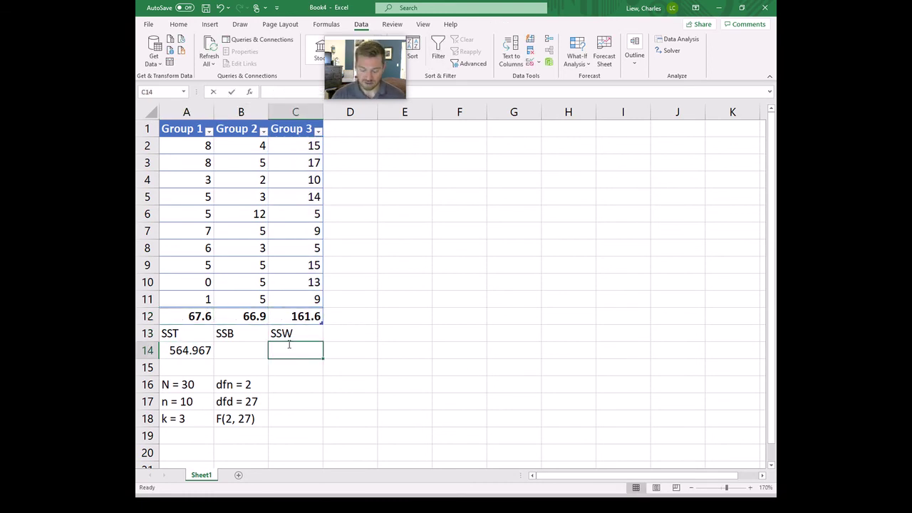
text(=sum()
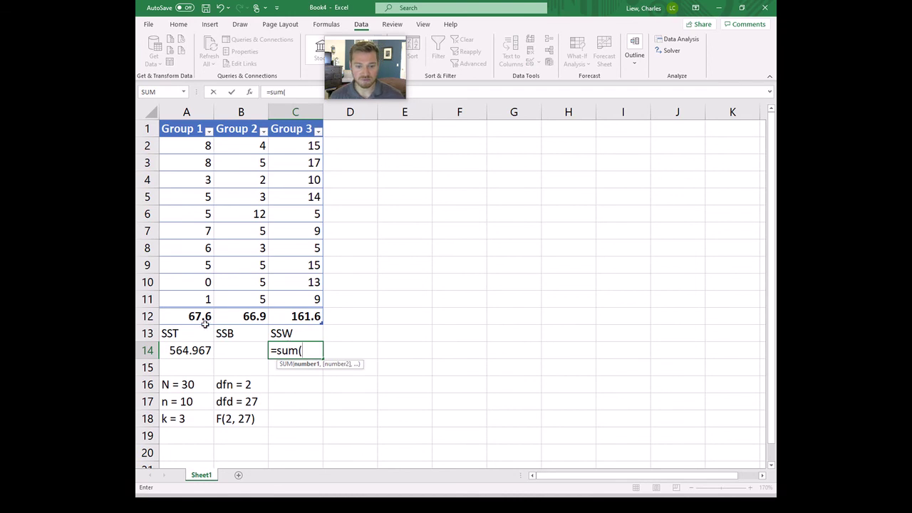
click(191, 315)
drag(232, 314, 315, 313)
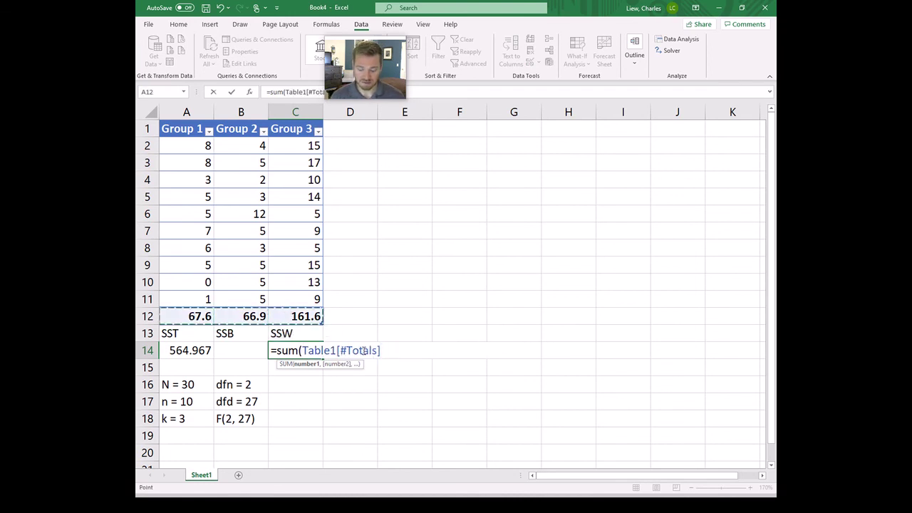
text())
key(Return)
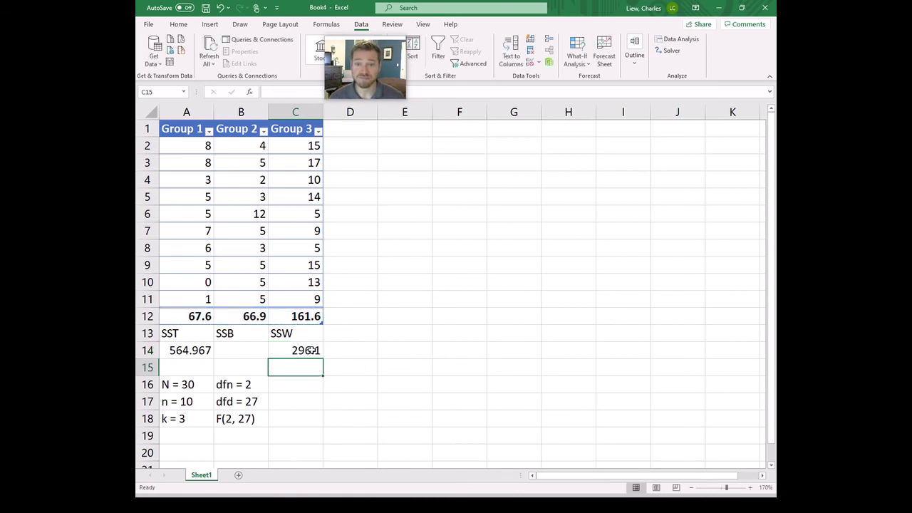
Calculate SSB in cell B14 by subtracting SSW from SST with =A14-C14.
click(235, 349)
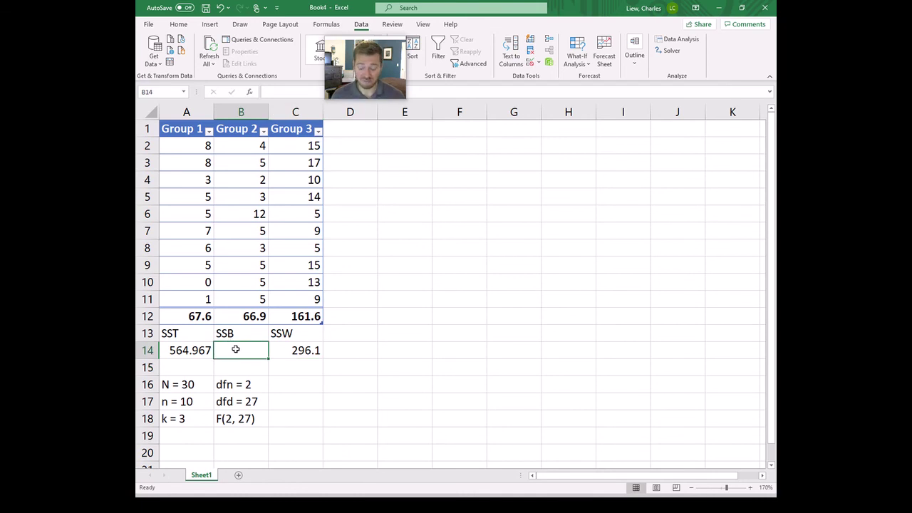
text(=)
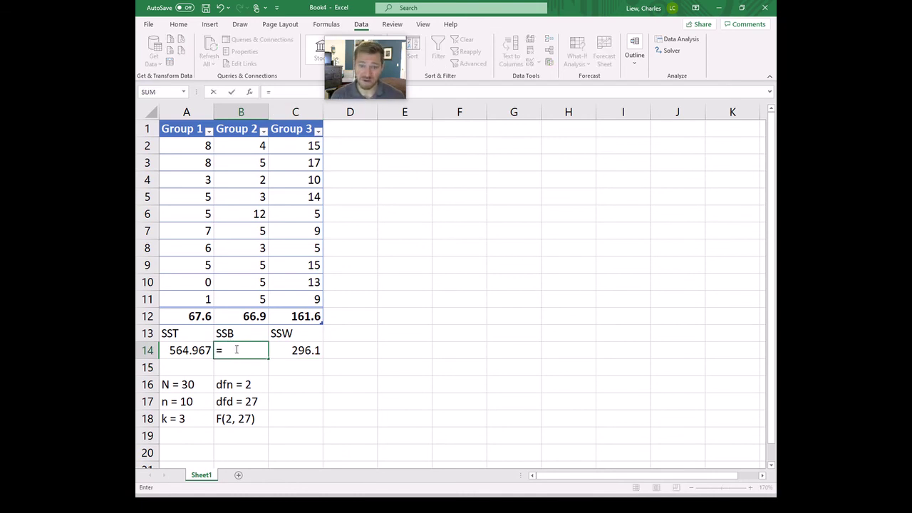
click(200, 351)
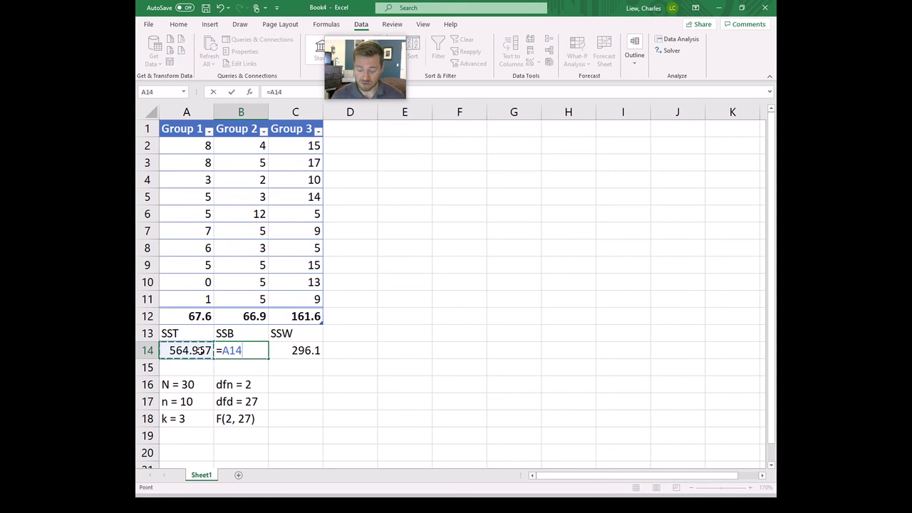
text(-)
click(277, 351)
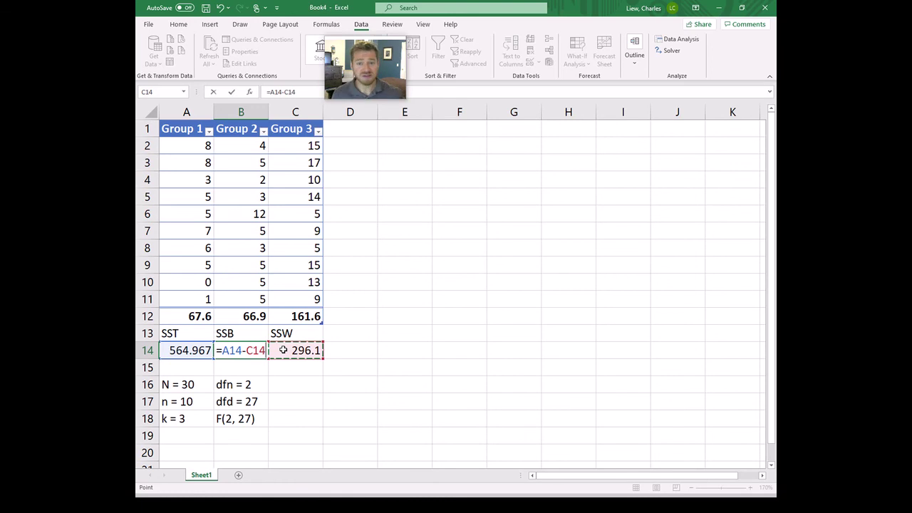
key(Return)
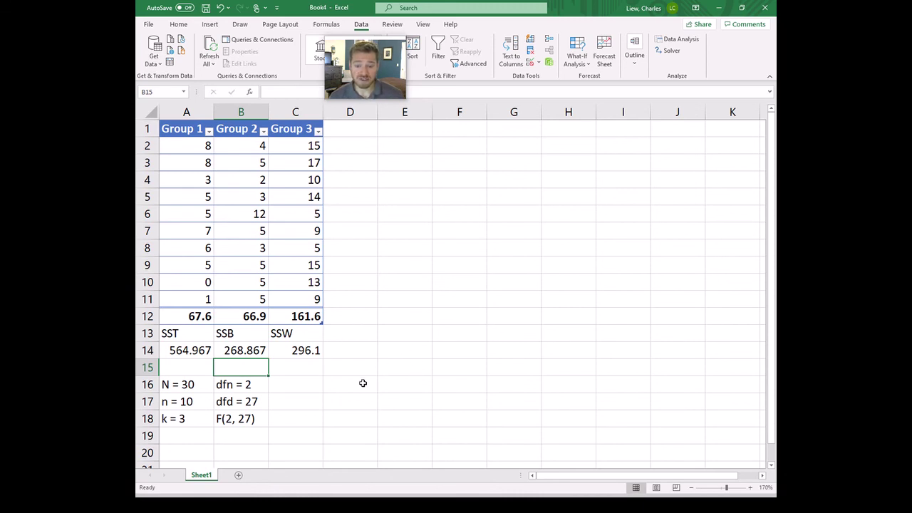
Calculate the F statistic in cell E13 from SSB, SSW and their degrees of freedom with =(B14/2)/(C14/27).
click(403, 339)
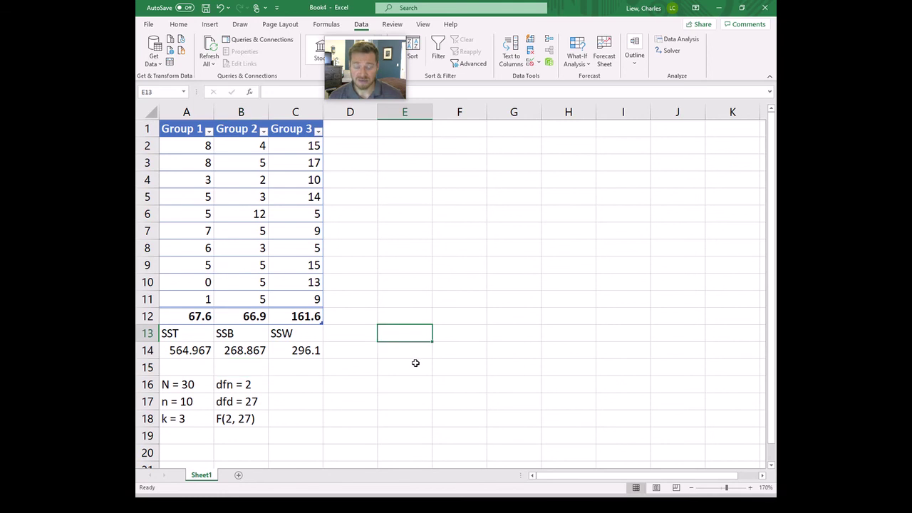
text(=)
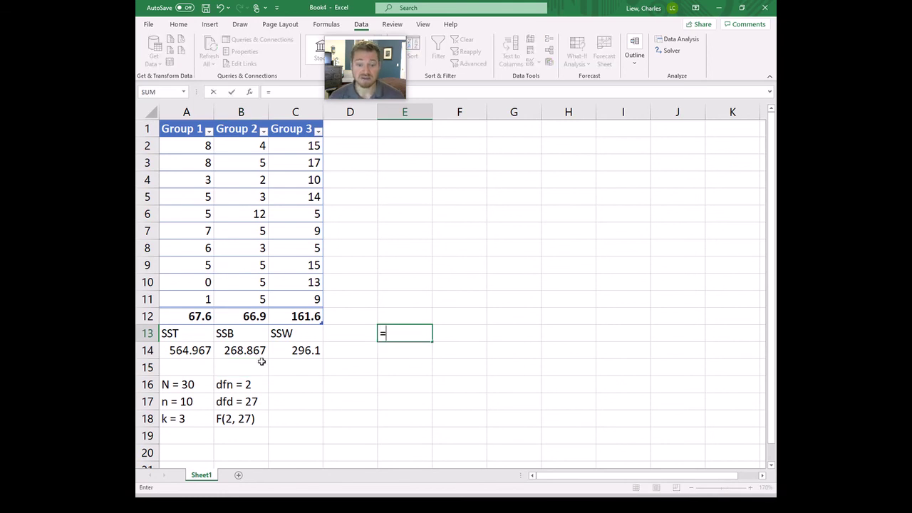
text(()
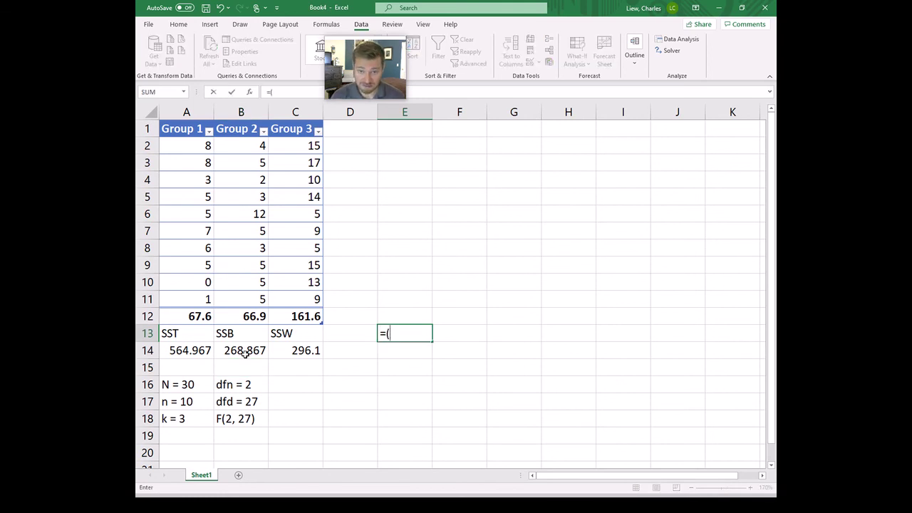
click(244, 352)
text(/)
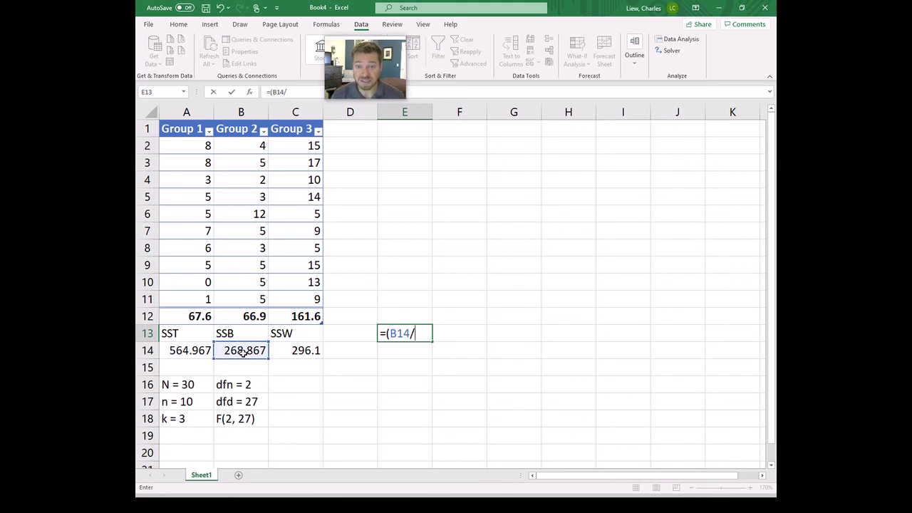
text(2)
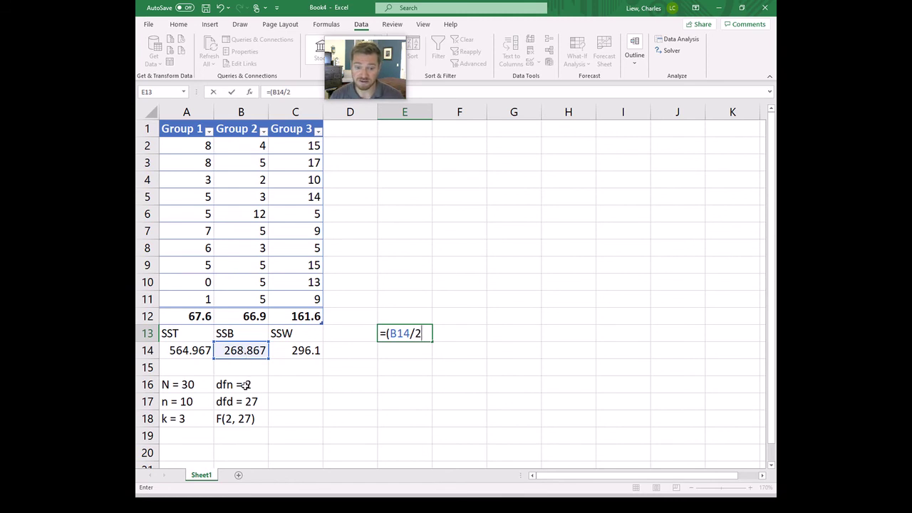
text()/)
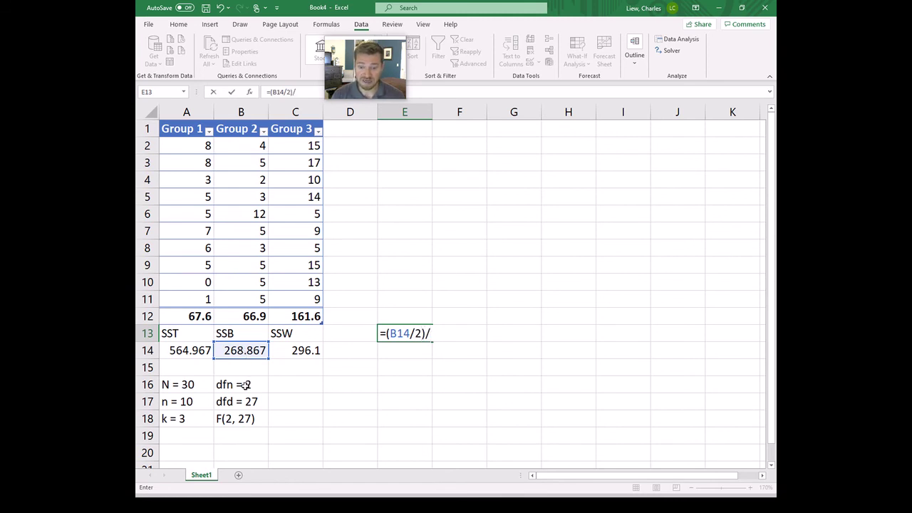
text(()
click(297, 351)
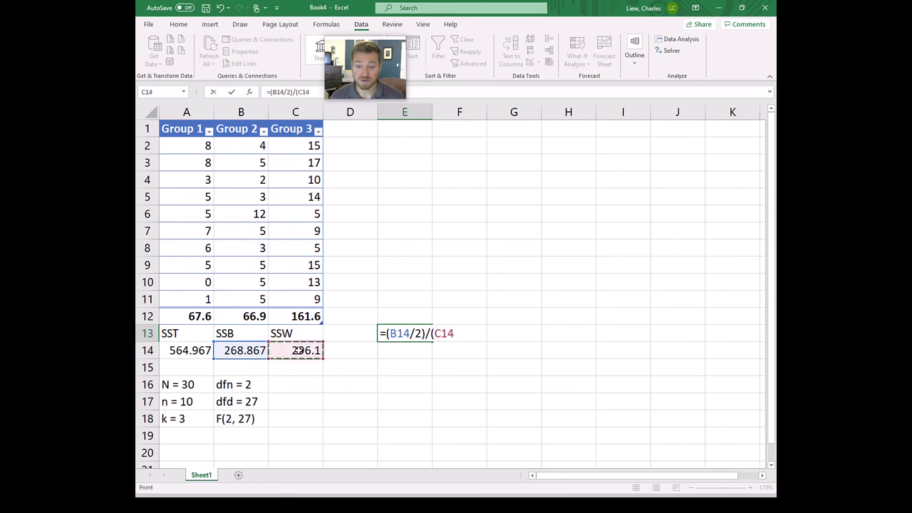
text(/)
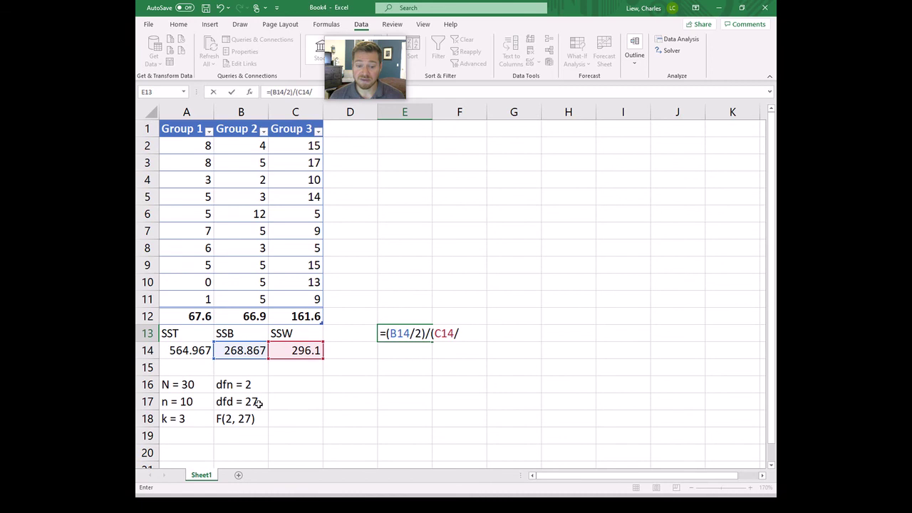
text(27)
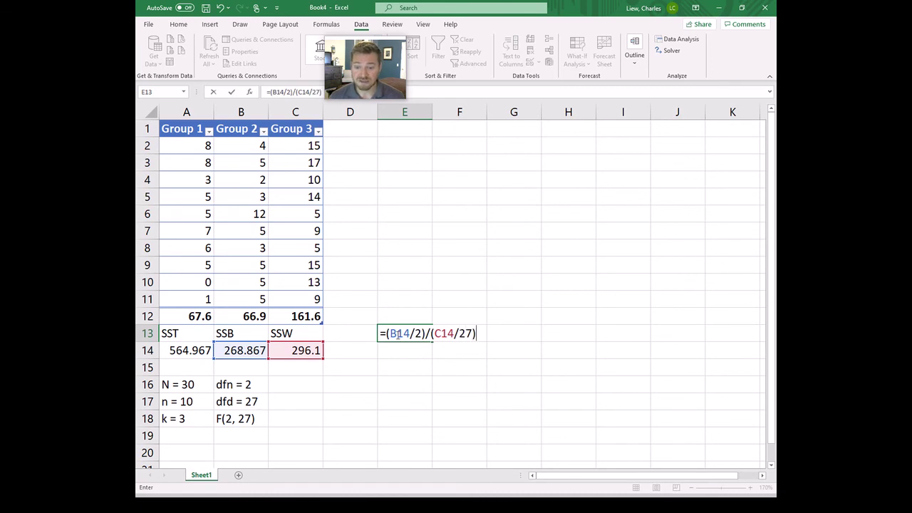
text())
key(Return)
Label the F statistic's row with F in cell D13 and enter the label p in cell D14.
click(368, 332)
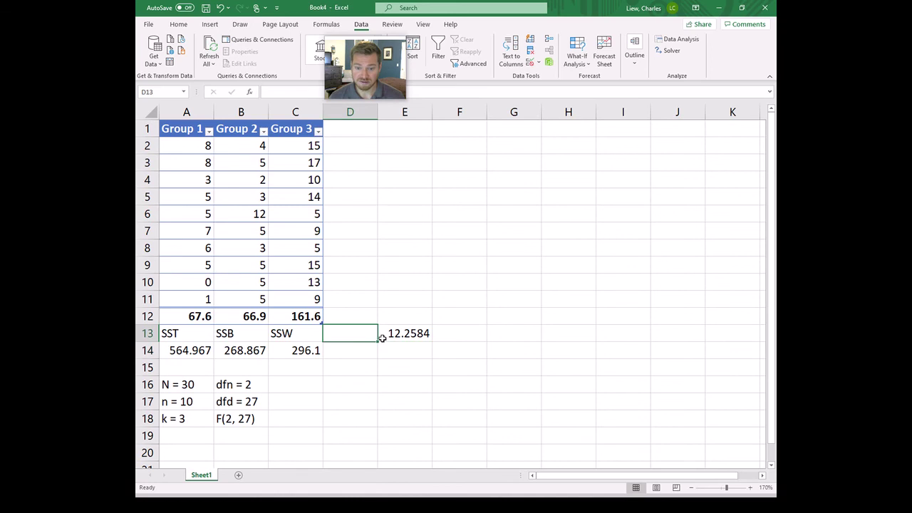
text(F)
click(421, 340)
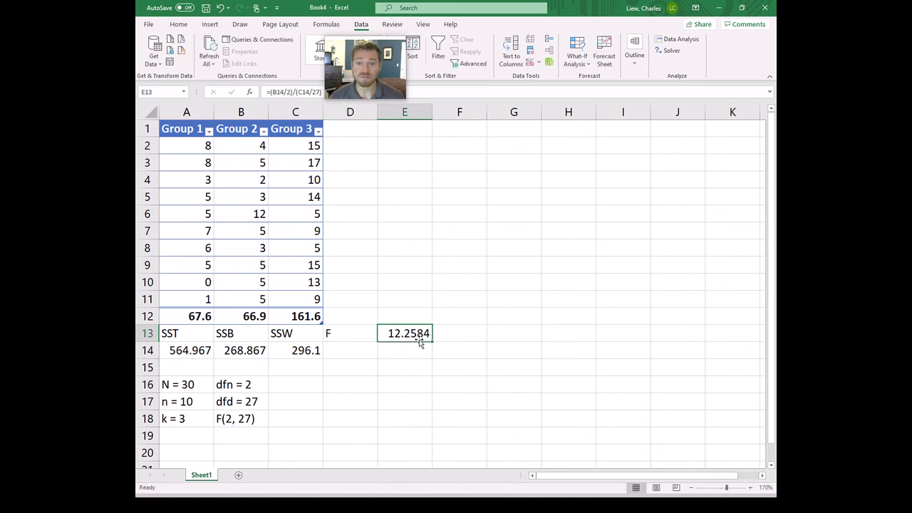
click(366, 352)
text(p)
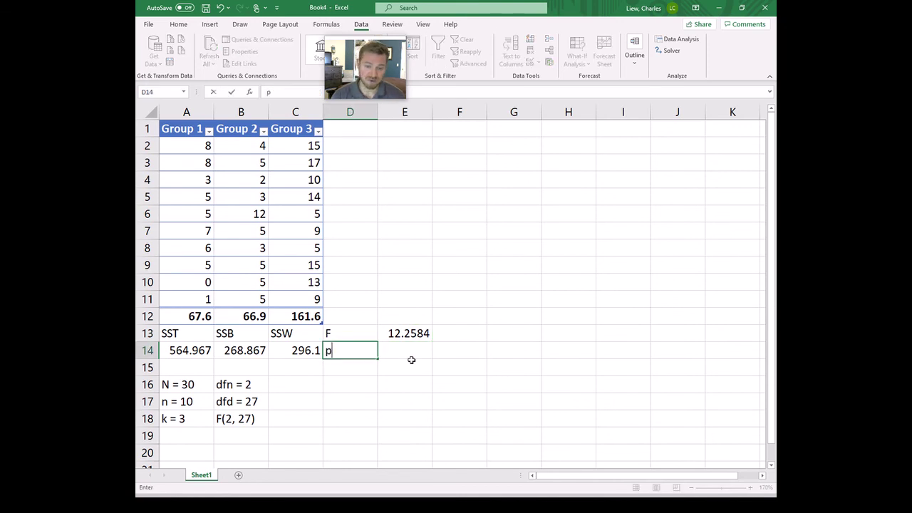
Calculate the right-tailed p-value in cell E14 from the F statistic with =F.DIST.RT(E13,2,27).
click(412, 358)
text(f)
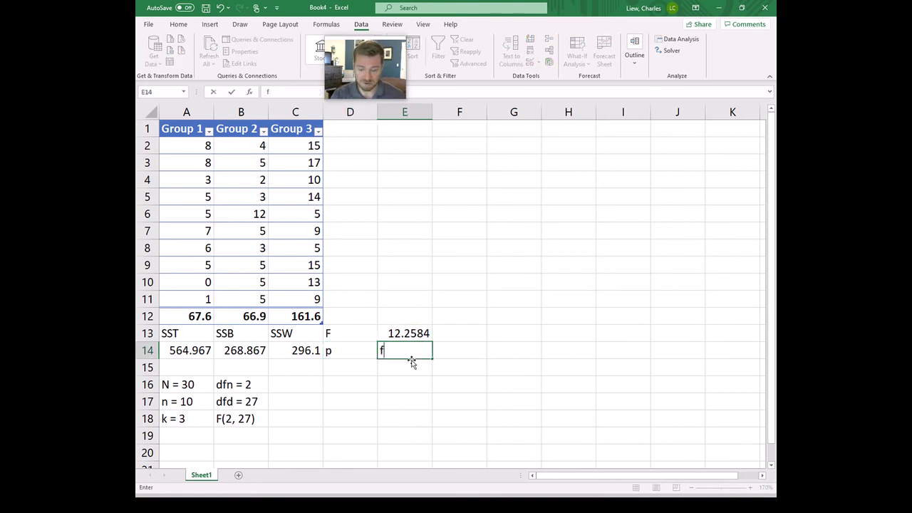
text(.)
key(BackSpace)
key(BackSpace)
text(=f)
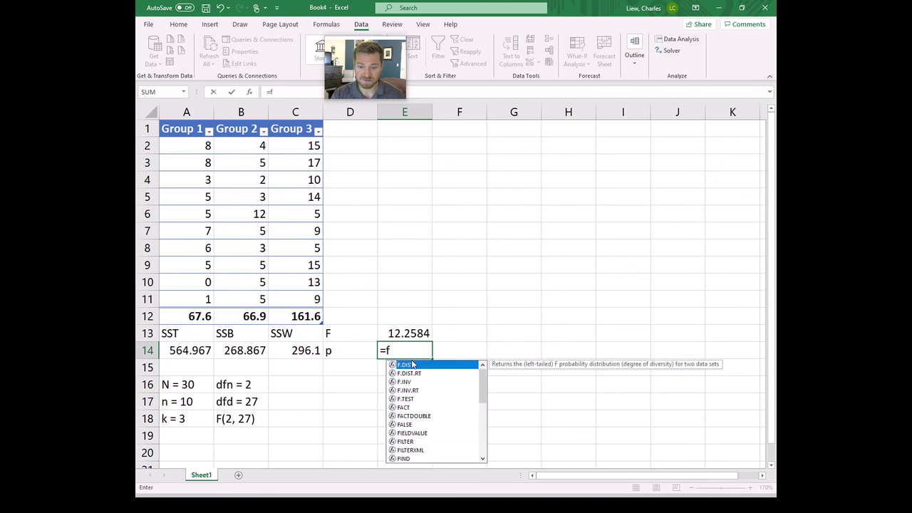
text(.dist.rt)
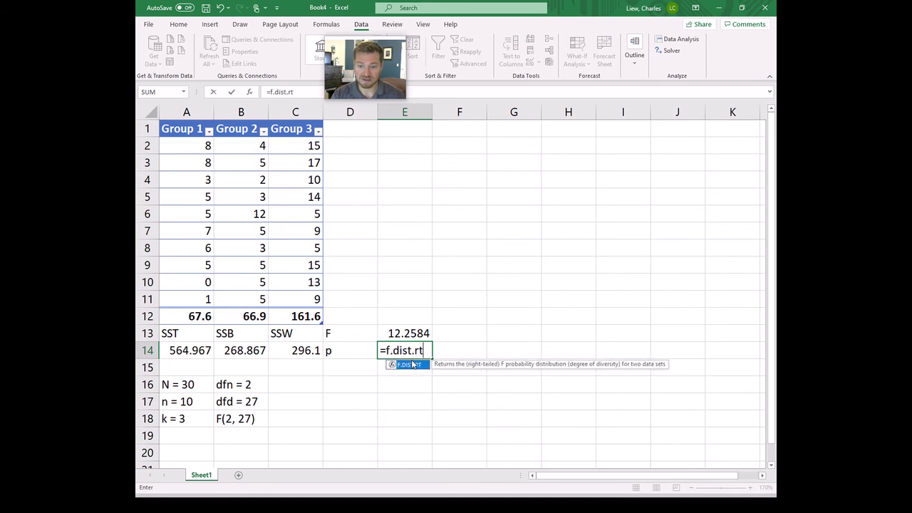
text(()
click(417, 332)
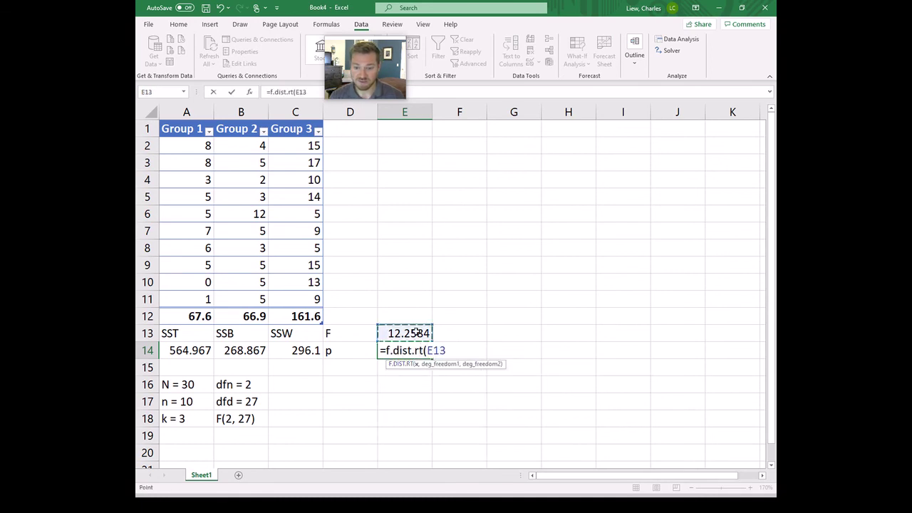
text(,2)
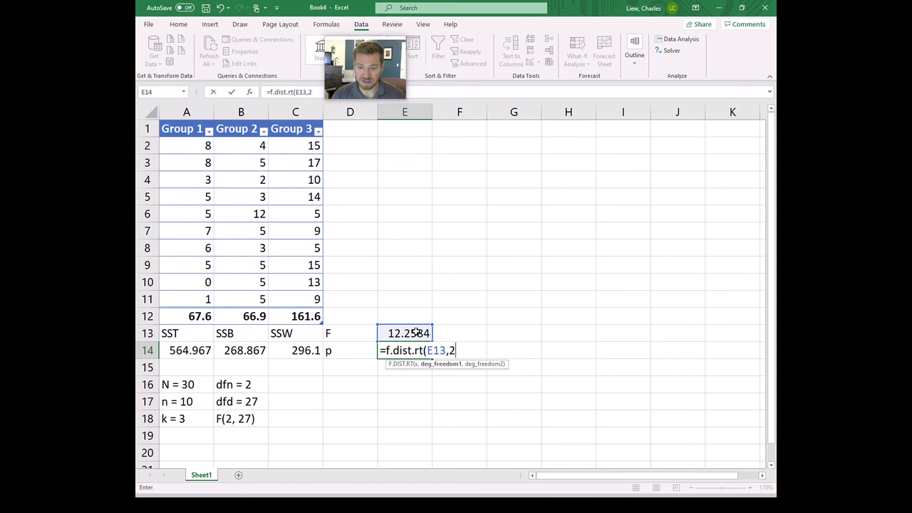
text(,27)
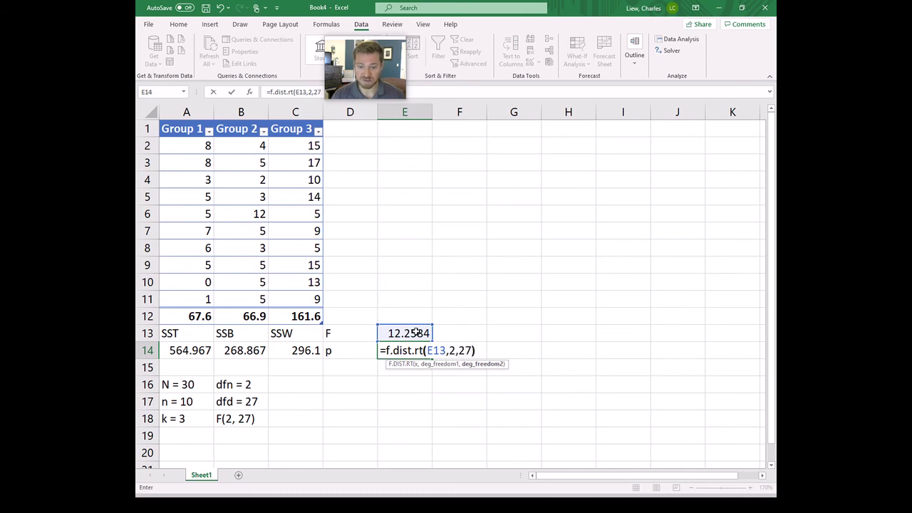
text())
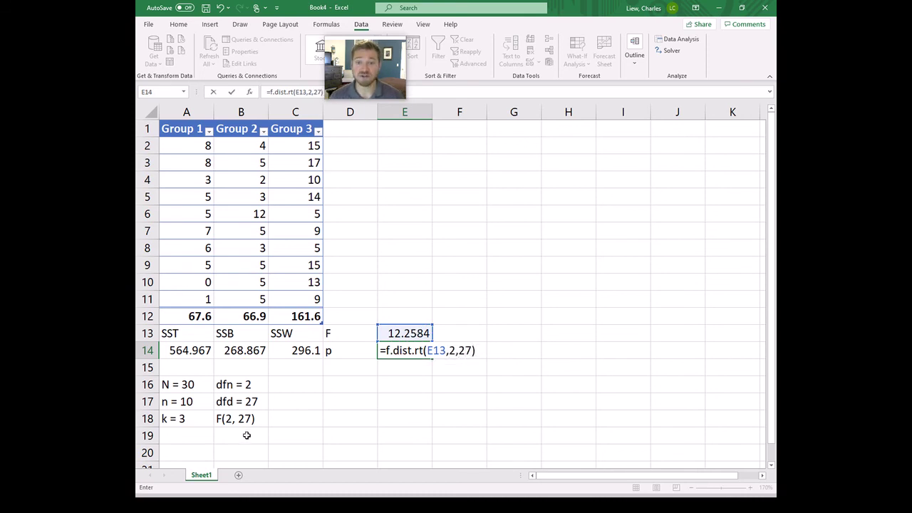
key(Return)
click(417, 353)
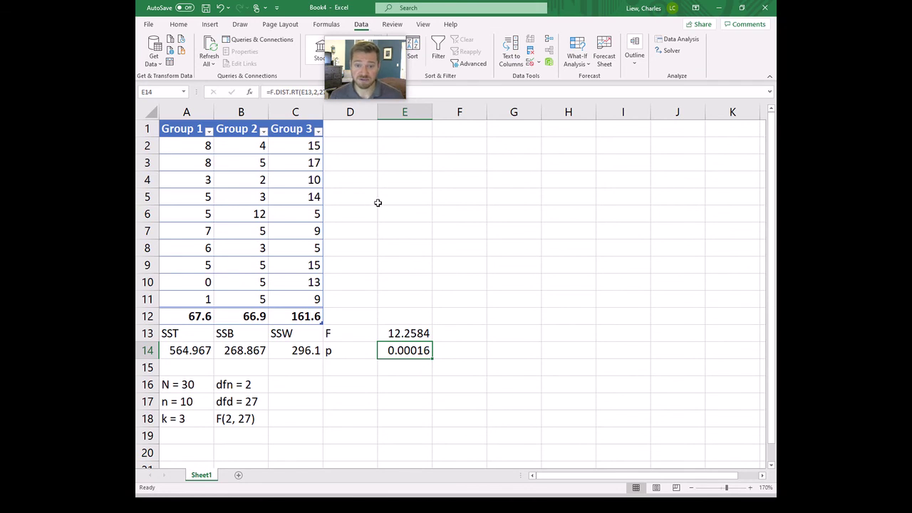
Calculate the Group 1 mean in cell E2 with =AVERAGE(Table1[Group 1]), using the values in A2:A11.
click(405, 150)
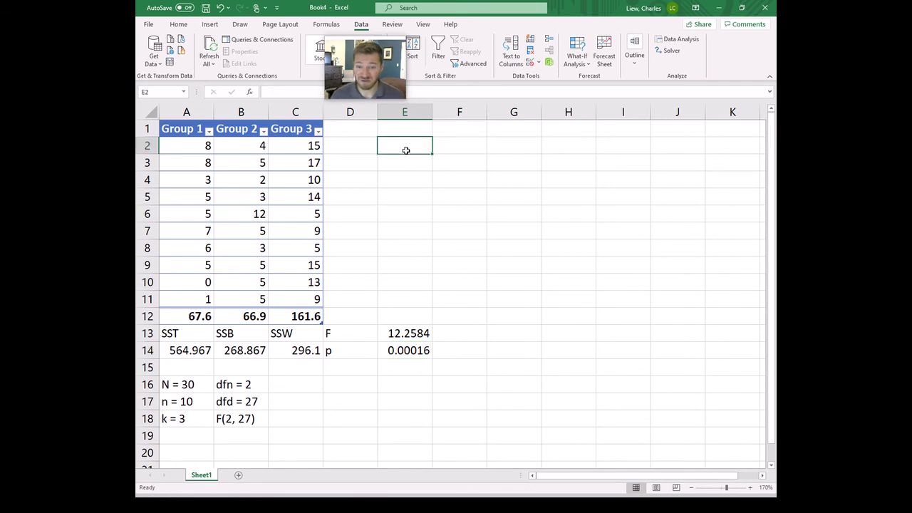
text(=mean)
key(BackSpace)
key(BackSpace)
key(BackSpace)
key(BackSpace)
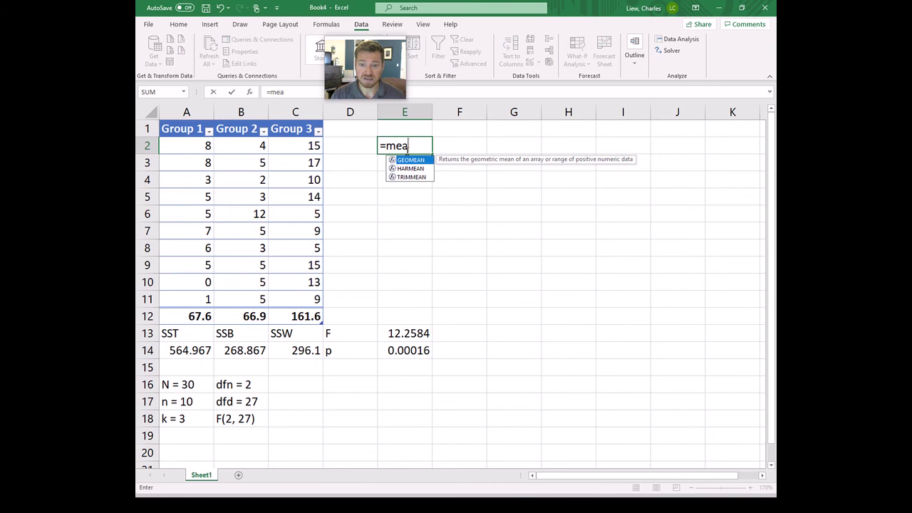
text(average()
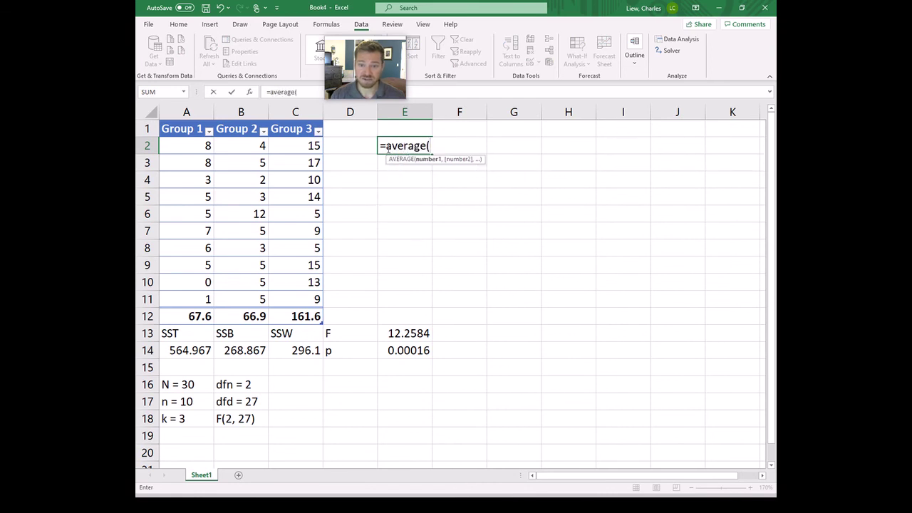
drag(197, 147, 168, 299)
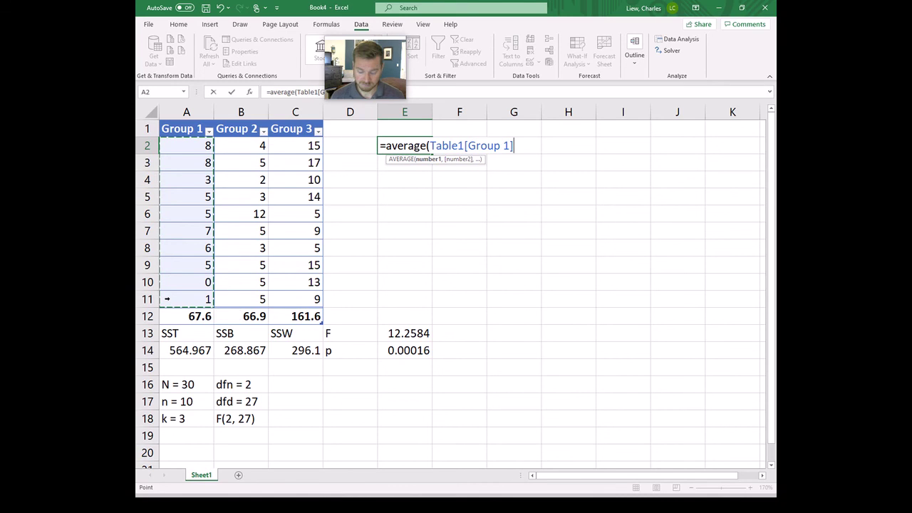
text())
key(Tab)
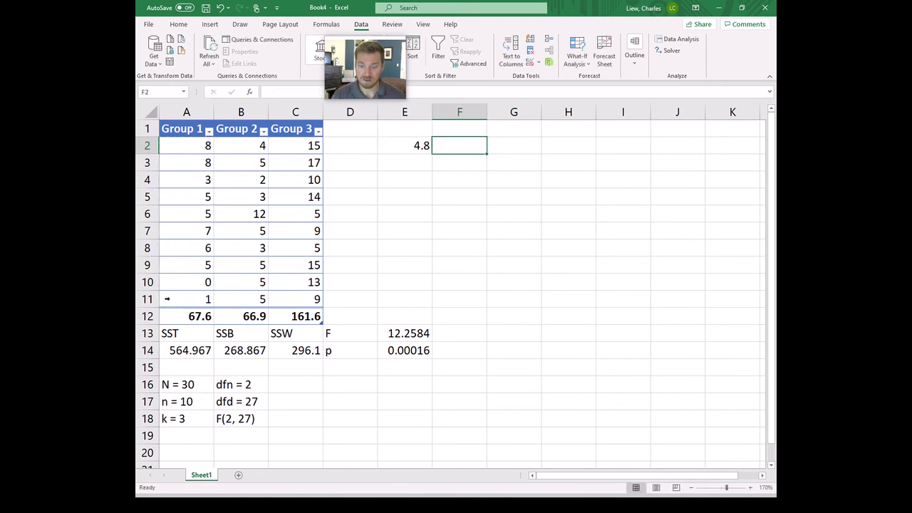
Calculate the Group 2 mean in cell F2 with =AVERAGE(Table1[Group 2]), using the values in B2:B11.
text(=average()
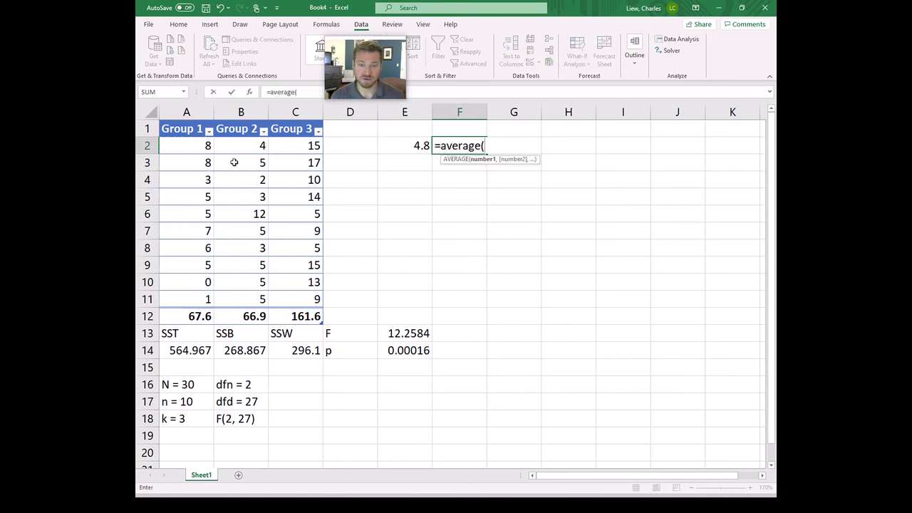
drag(240, 148, 233, 302)
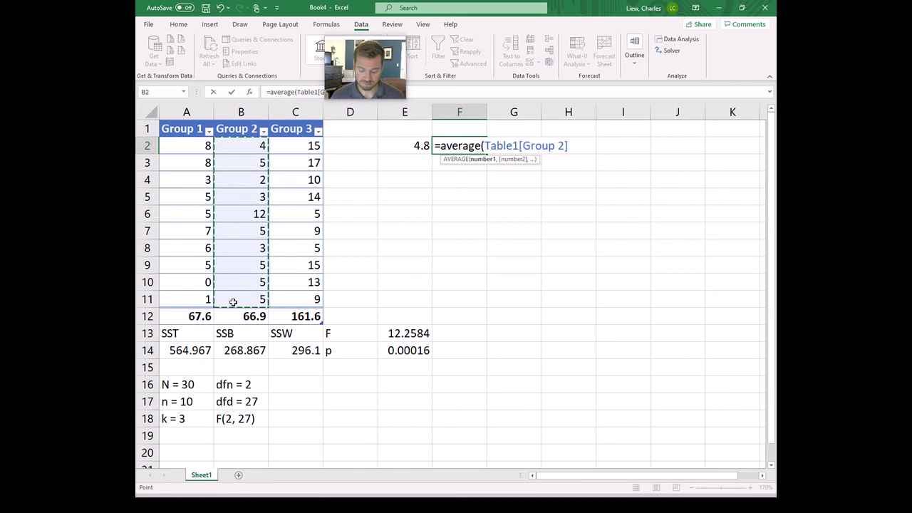
text())
key(Tab)
Calculate the Group 3 mean in cell G2 with the AVERAGE function, using the values in C2:C11.
text(=average()
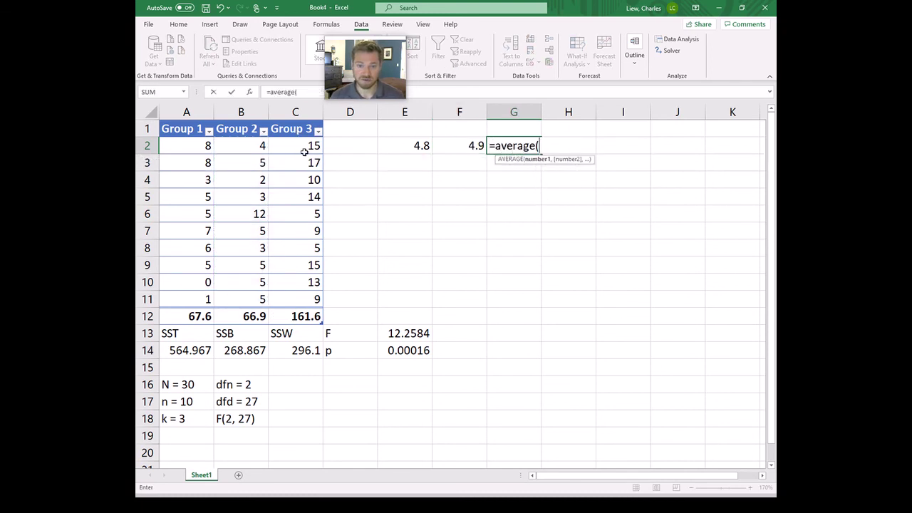
drag(305, 148, 302, 295)
text())
key(Tab)
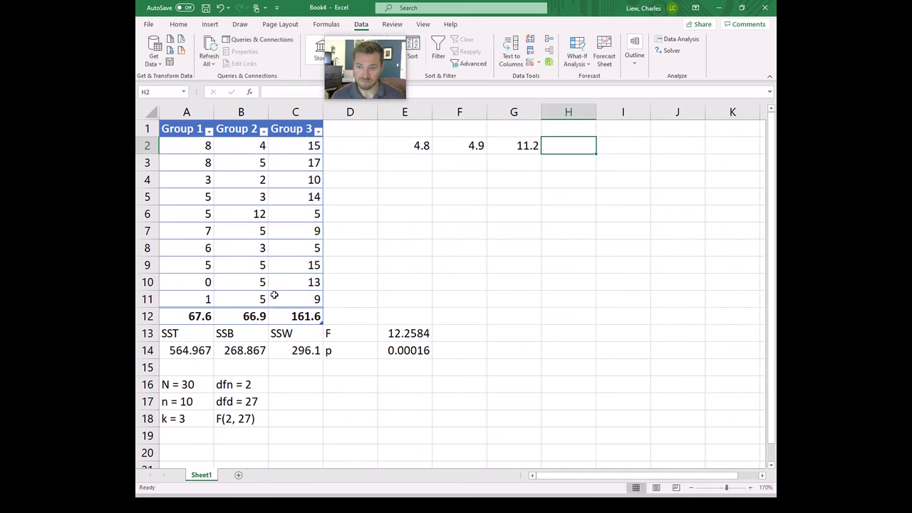
click(474, 281)
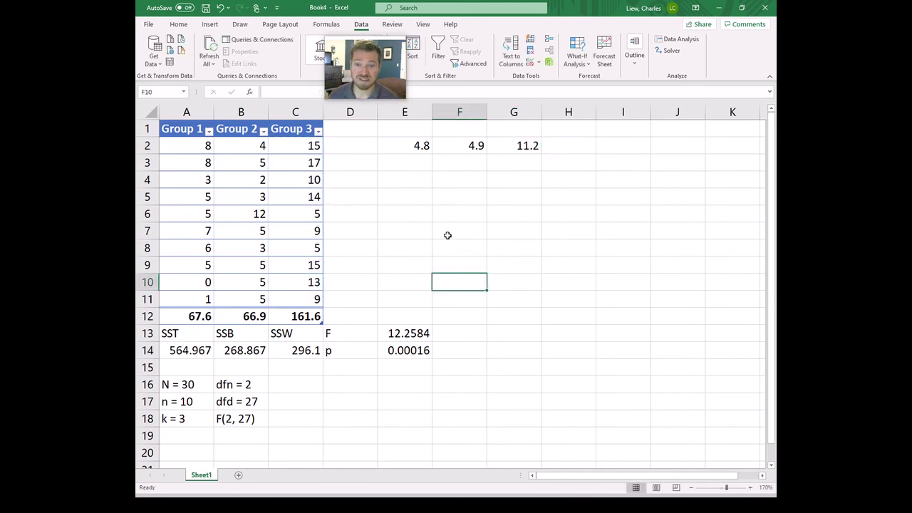
Label the three group means by entering mean1, mean2 and mean3 in cells E1, F1 and G1.
click(531, 145)
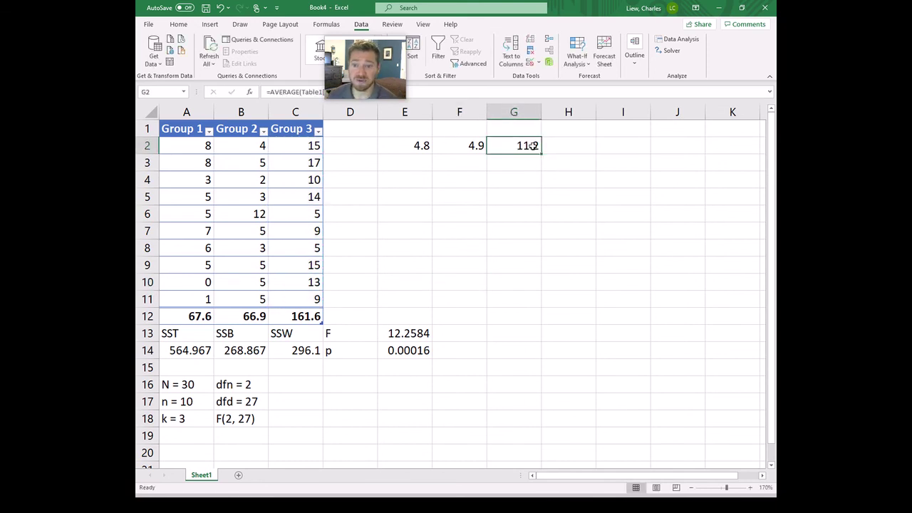
click(421, 129)
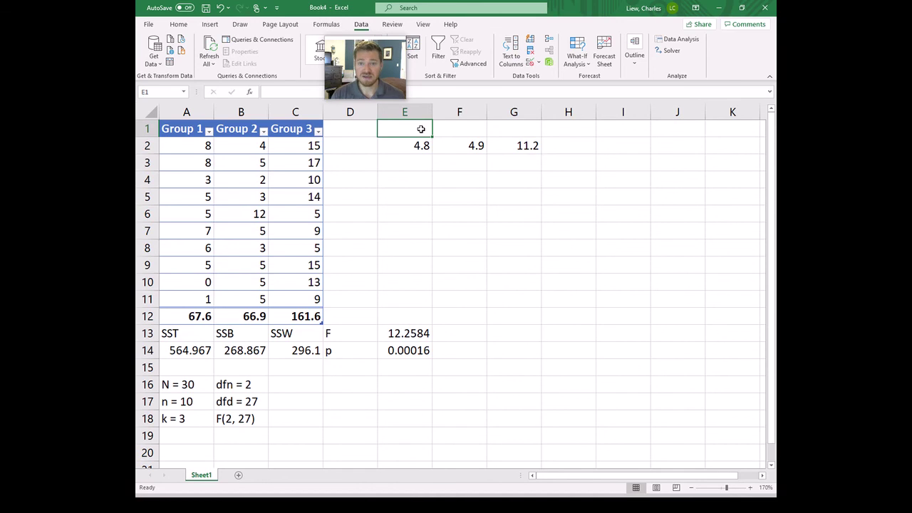
text(mean1)
key(Tab)
text(mean2)
key(Tab)
text(me)
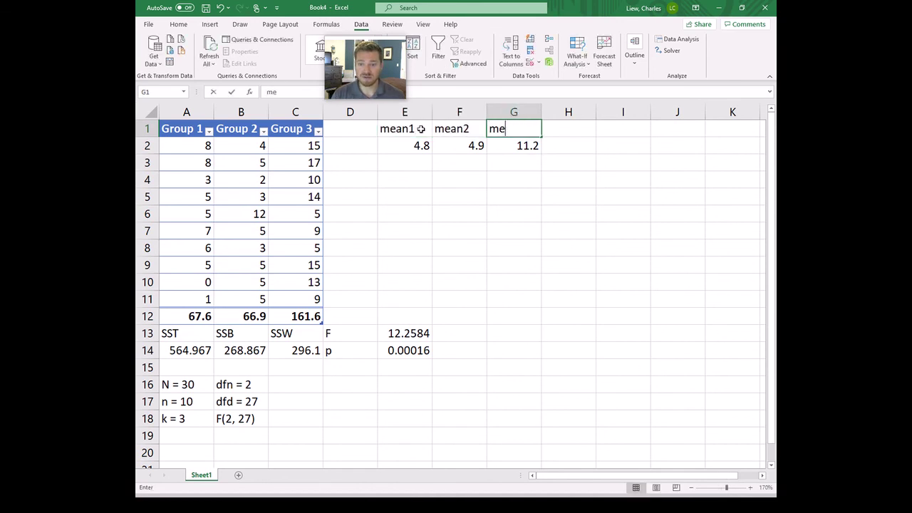
text(an3)
key(Tab)
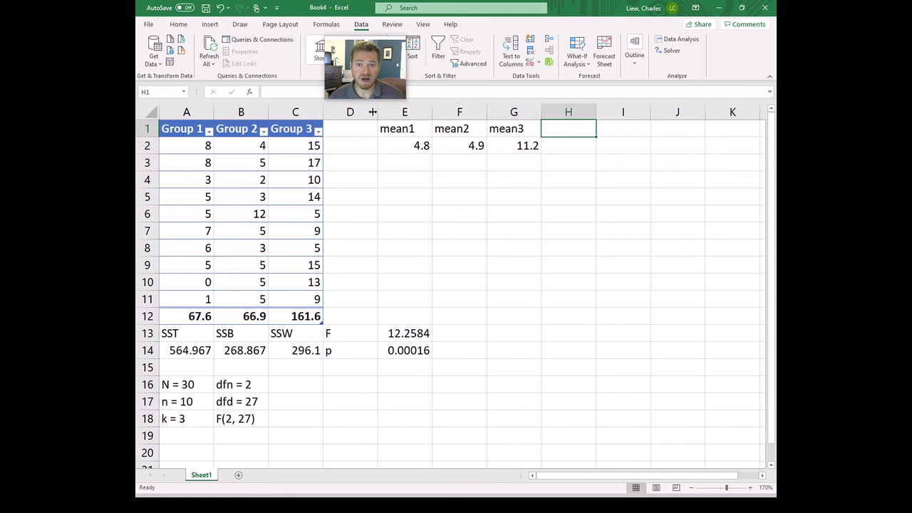
Run Anova: Single Factor on $A$1:$C$11, grouped by columns with labels in first row and alpha 0.05, outputting to $F$6.
click(663, 41)
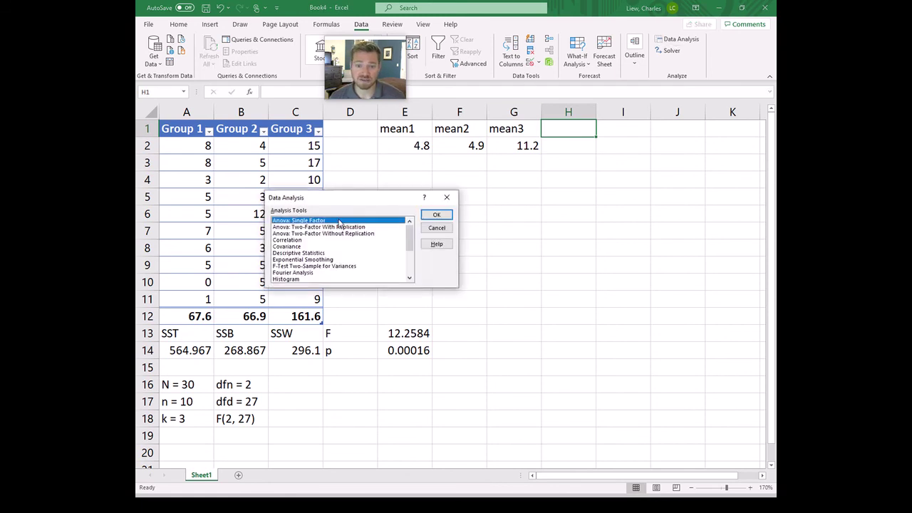
click(437, 216)
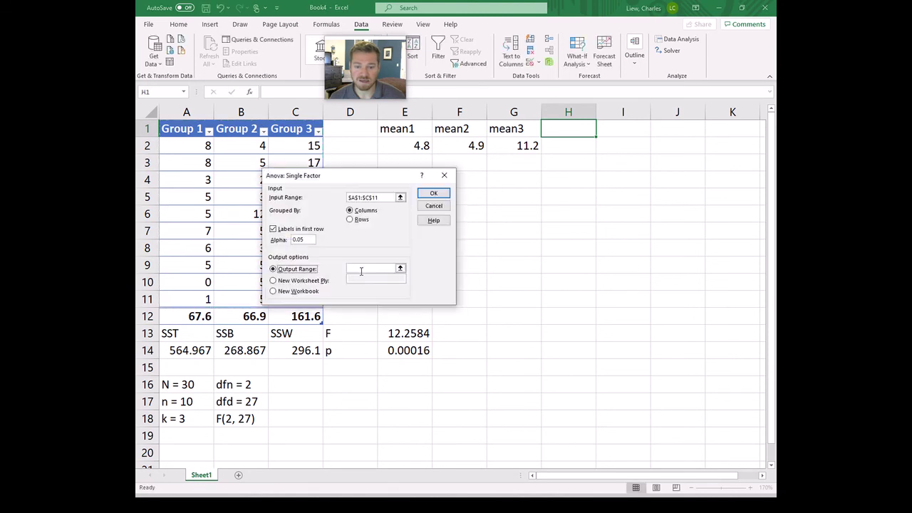
click(362, 270)
click(473, 219)
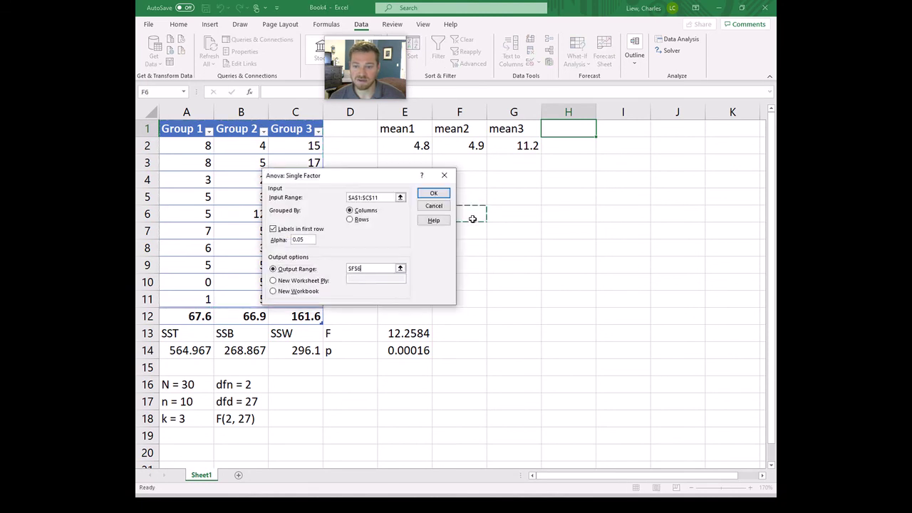
click(432, 194)
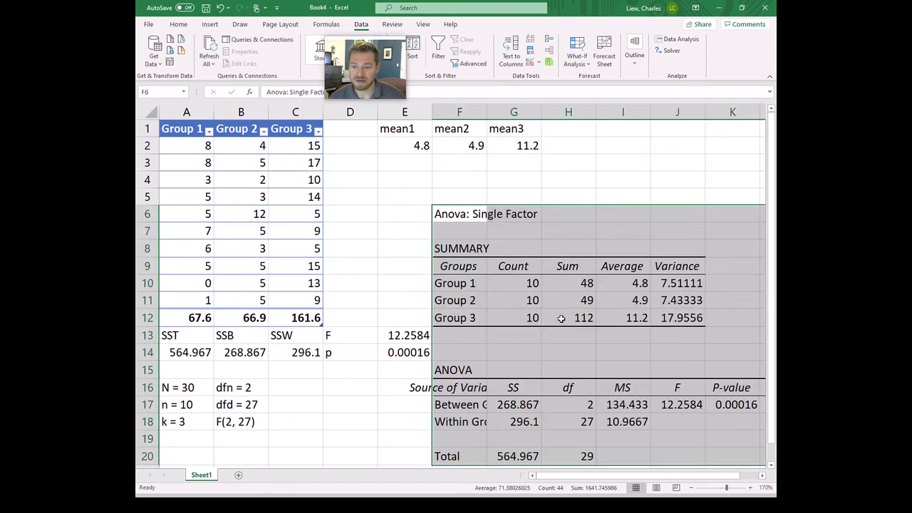
Compare the group averages and the total, within and between sums of squares in the ANOVA output with the hand-calculated cells.
click(602, 314)
drag(622, 285, 627, 320)
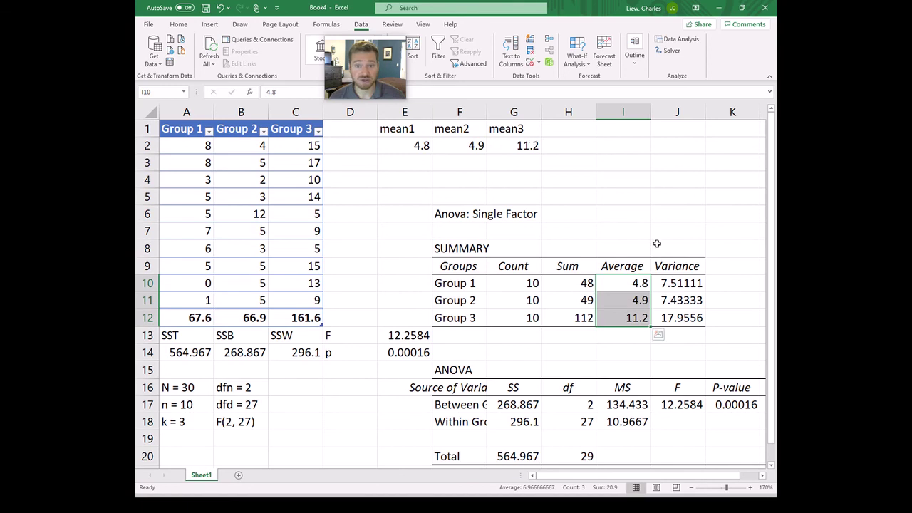
scroll(602, 253, down, 1)
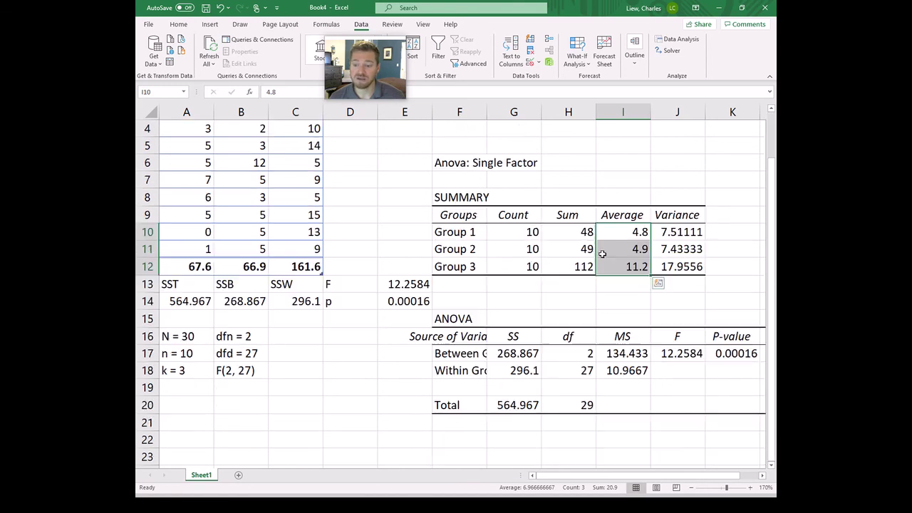
click(520, 406)
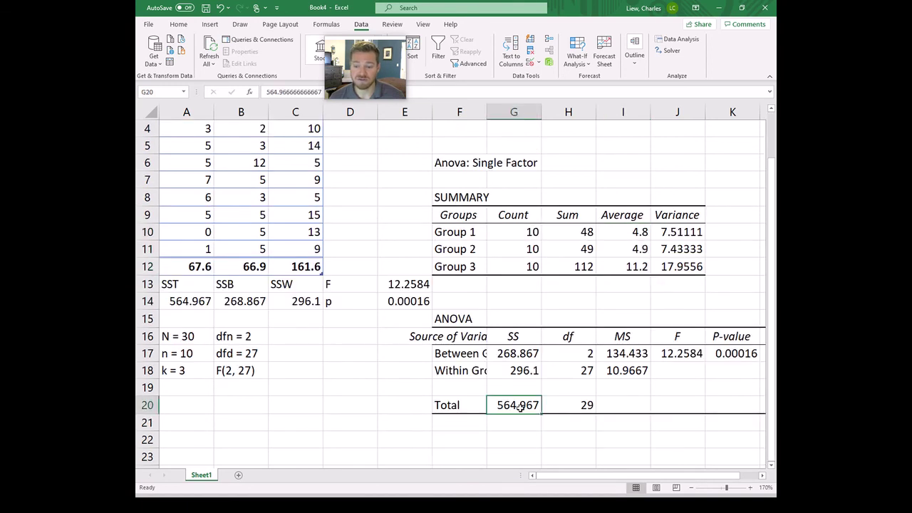
click(186, 301)
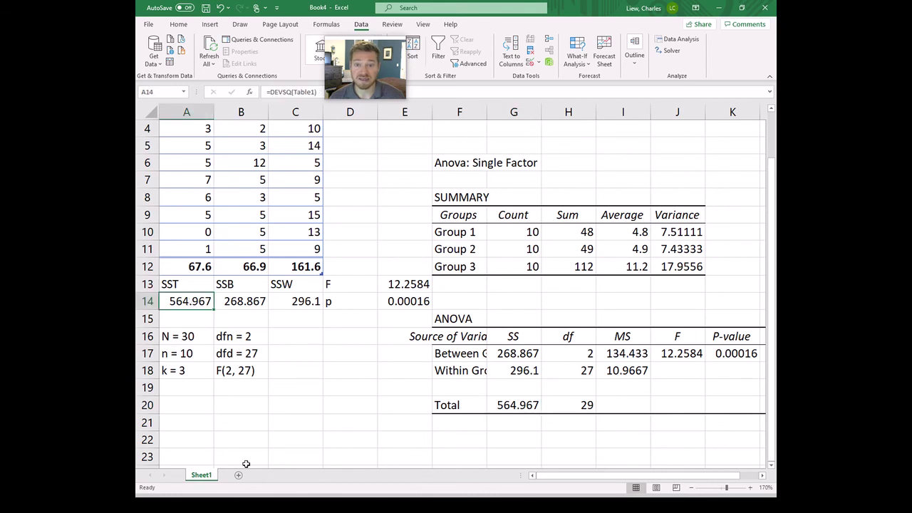
click(514, 369)
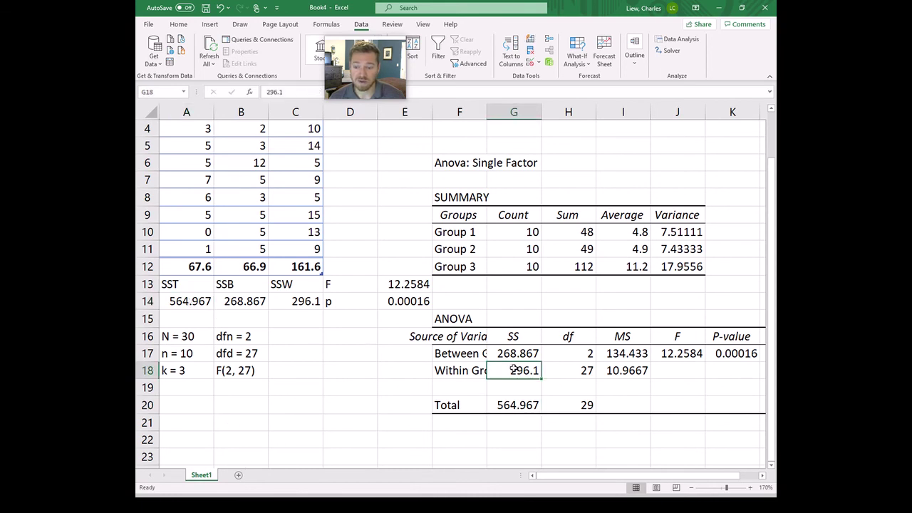
click(308, 299)
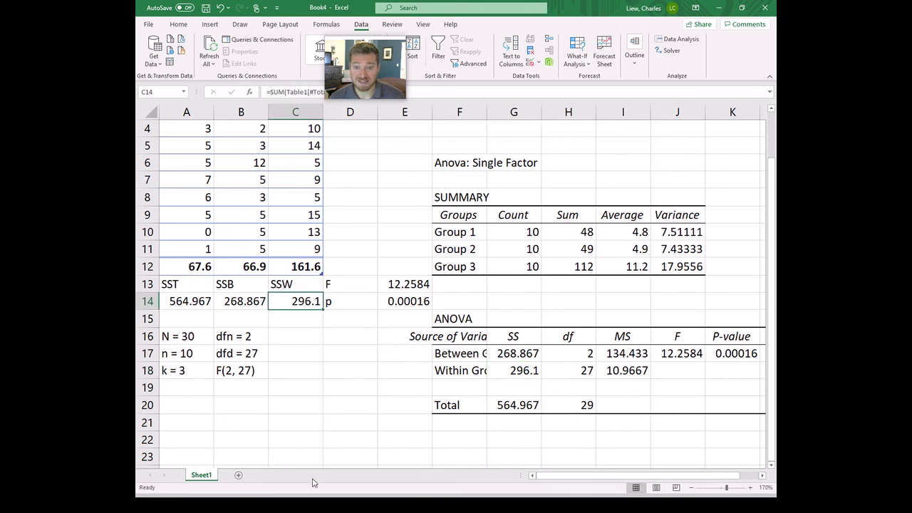
click(498, 353)
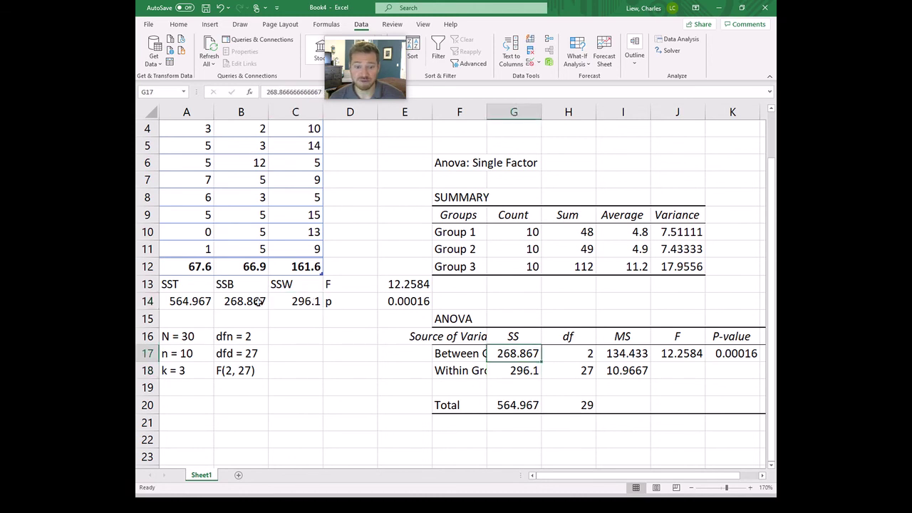
click(258, 302)
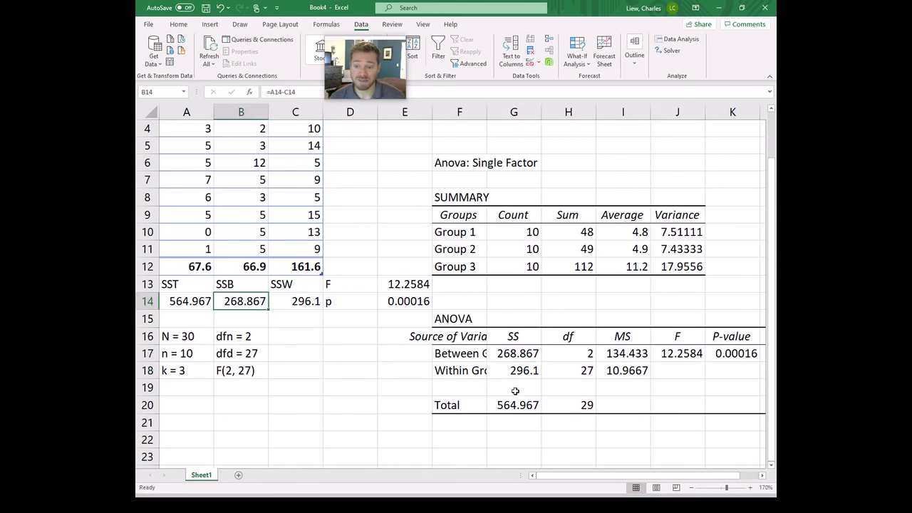
Check the df, MS, F and P-value figures in the ANOVA output against the manual calculations.
drag(573, 355, 591, 373)
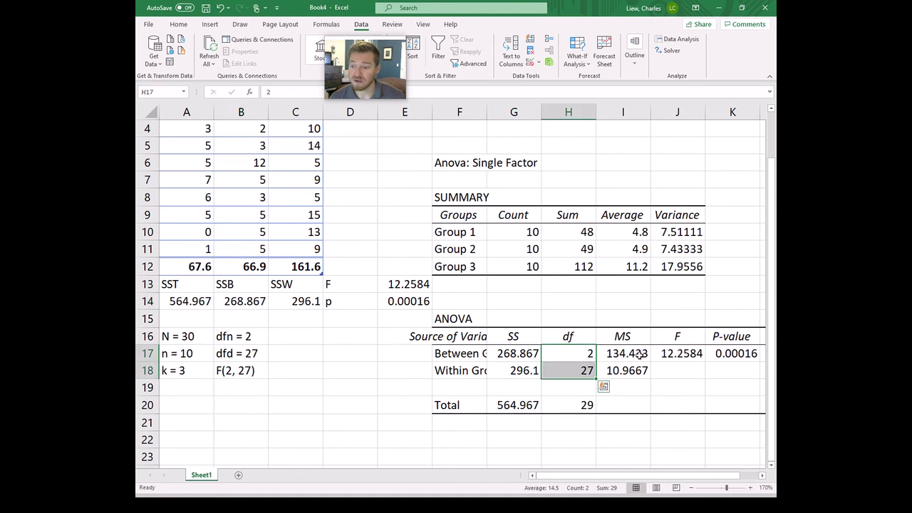
drag(632, 354, 627, 374)
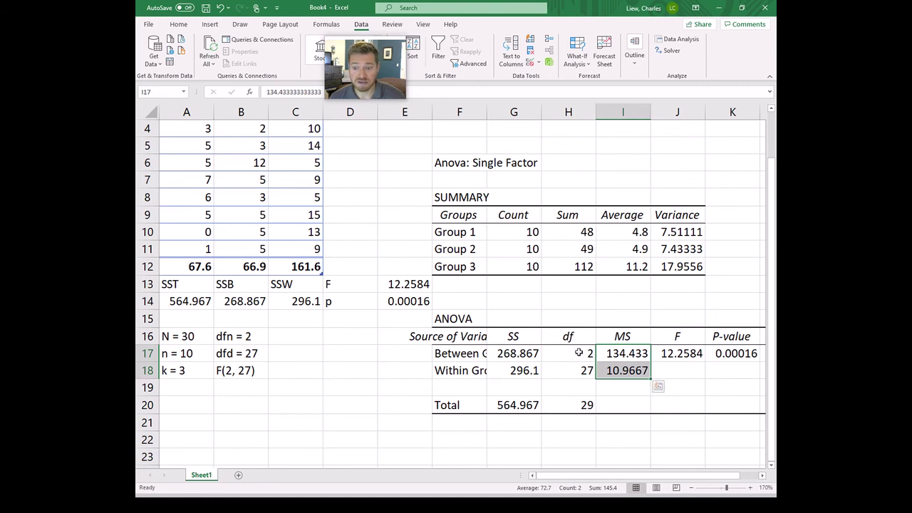
click(408, 284)
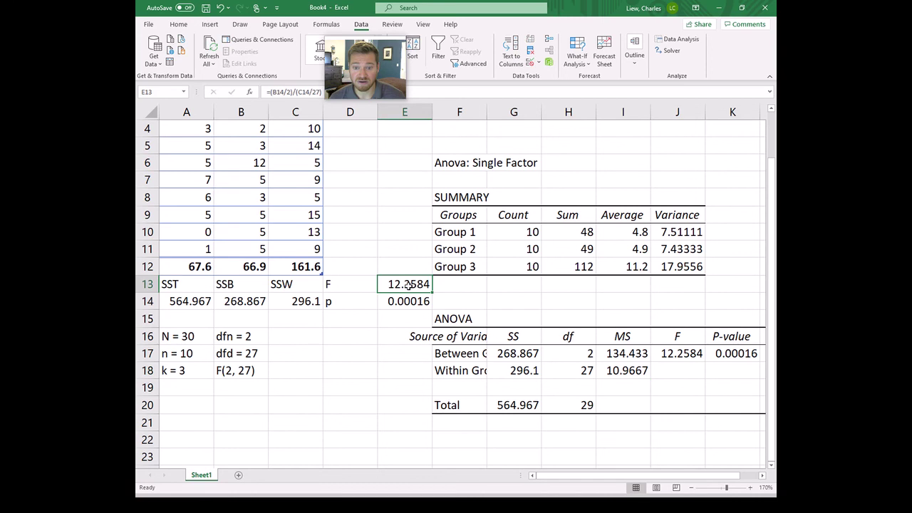
click(672, 353)
click(744, 356)
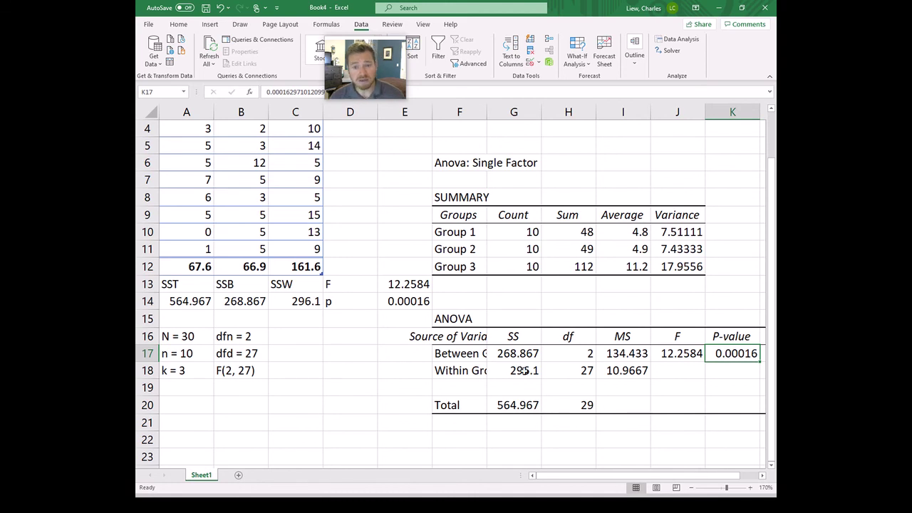
Copy the ANOVA results table in F15:L20.
drag(456, 320, 687, 400)
key(ctrl+c)
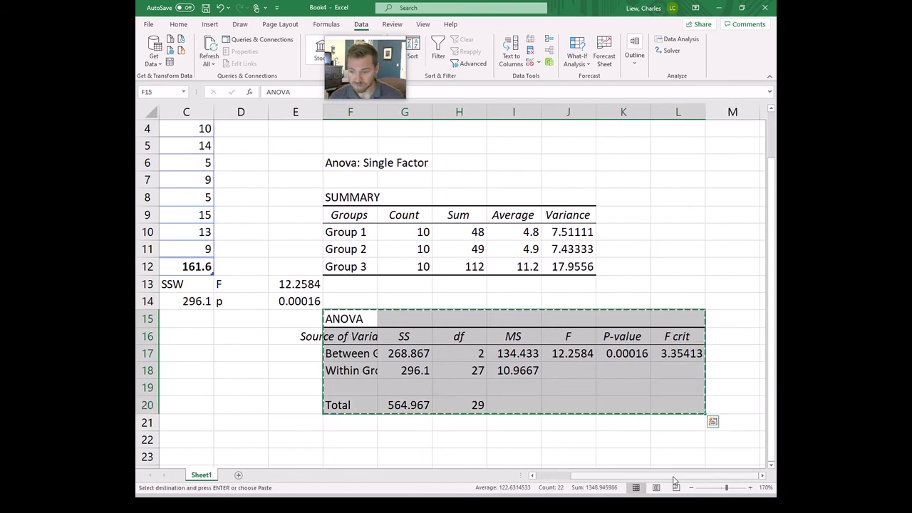
drag(674, 476, 591, 476)
ctrl+scroll(526, 325, up, 1)
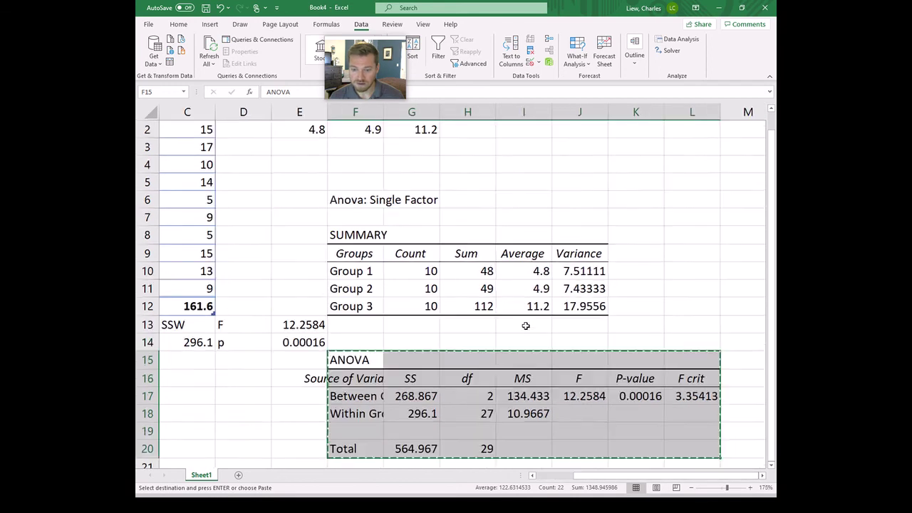
ctrl+scroll(526, 326, up, 2)
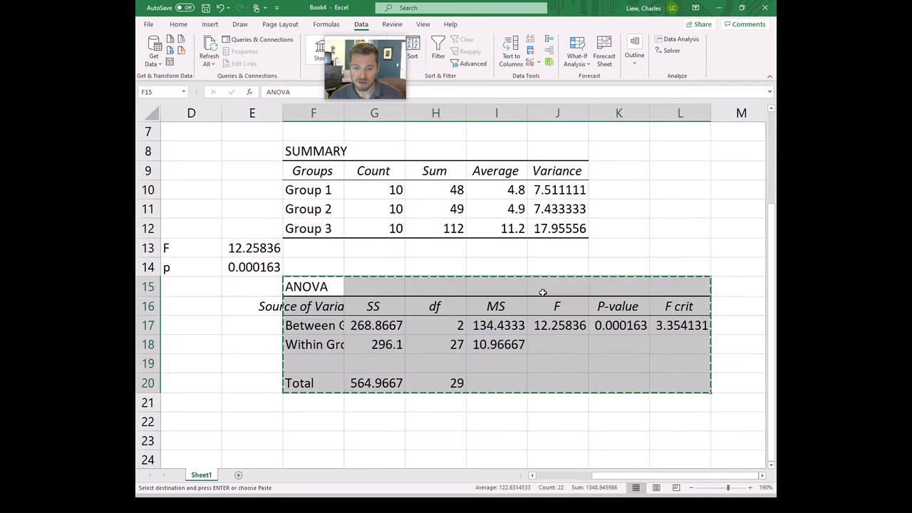
ctrl+scroll(538, 289, up, 1)
scroll(534, 279, down, 1)
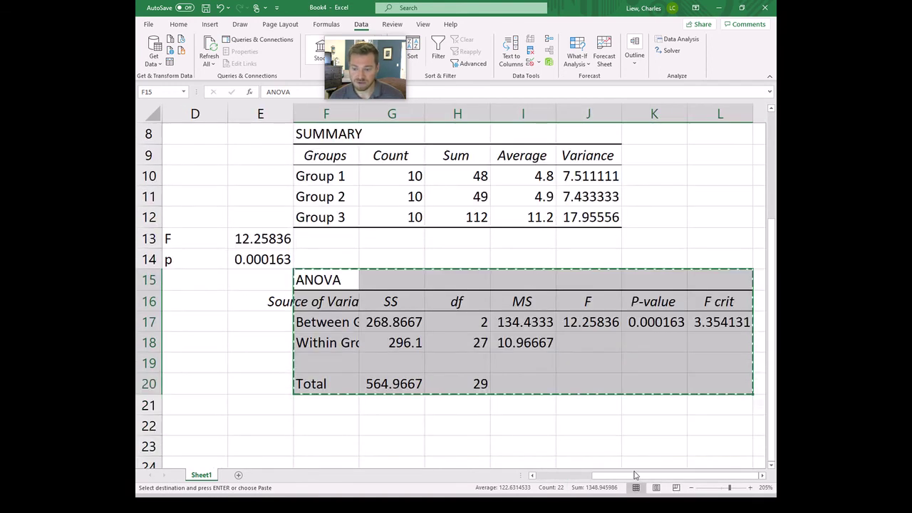
click(578, 421)
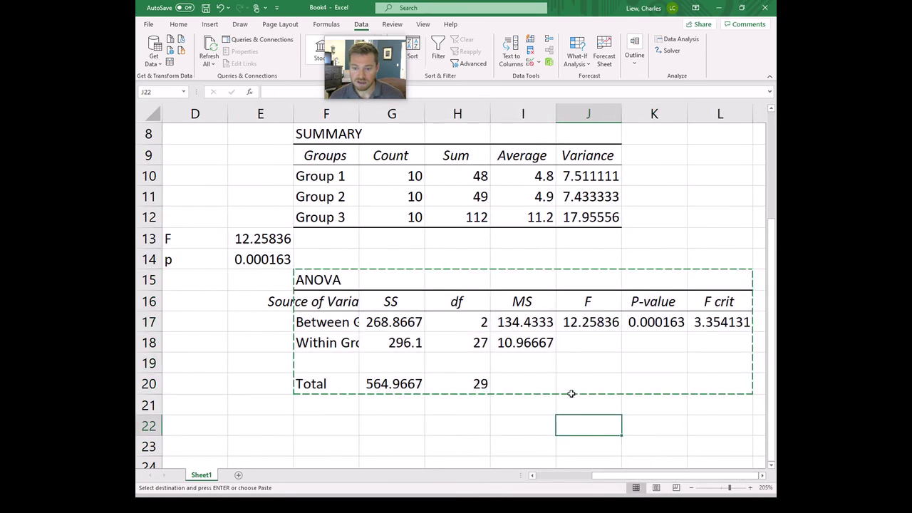
Auto-fit the width of column F to the Source of Variation labels.
key(ctrl+shift+p)
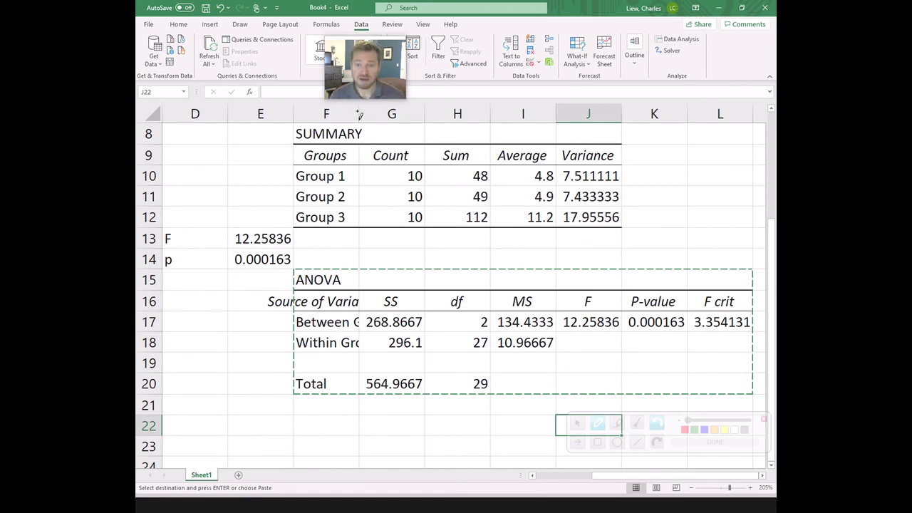
click(764, 419)
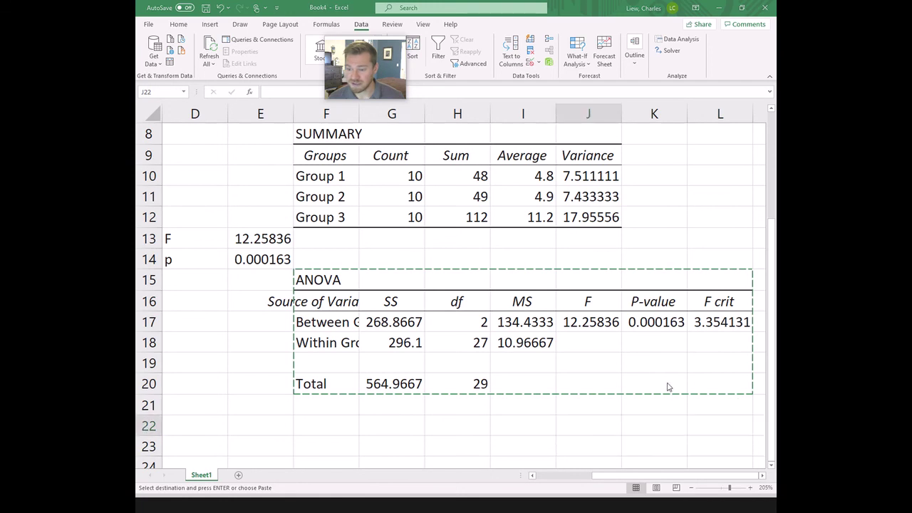
double_click(359, 114)
scroll(622, 478, right, 1)
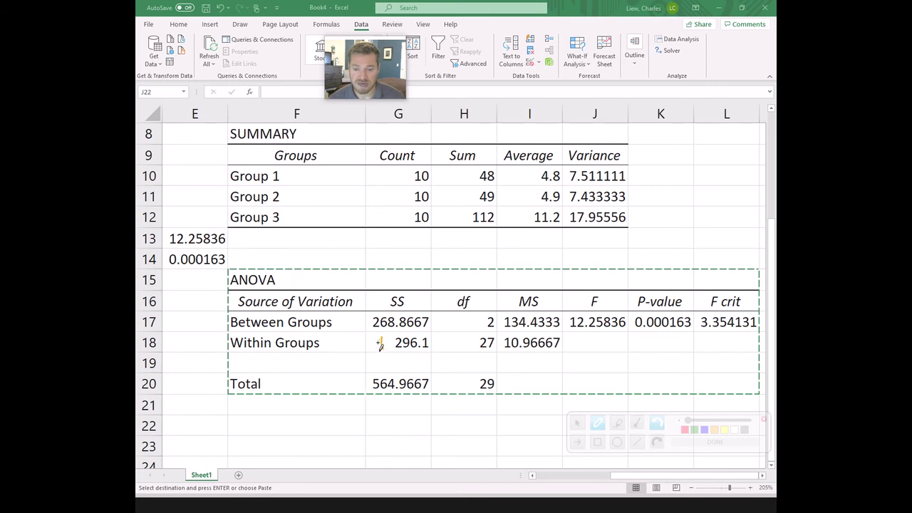
Mark the SS and df columns with orange plus signs and sum lines above the Total row, and clear the markings.
drag(365, 359, 450, 365)
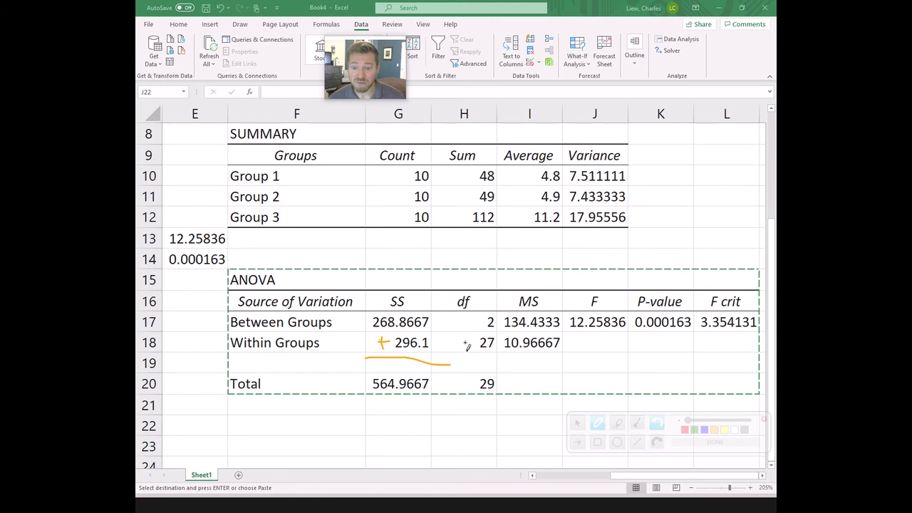
mouse_move(466, 344)
mouse_down()
mouse_move(466, 352)
mouse_move(470, 344)
mouse_move(493, 355)
mouse_up()
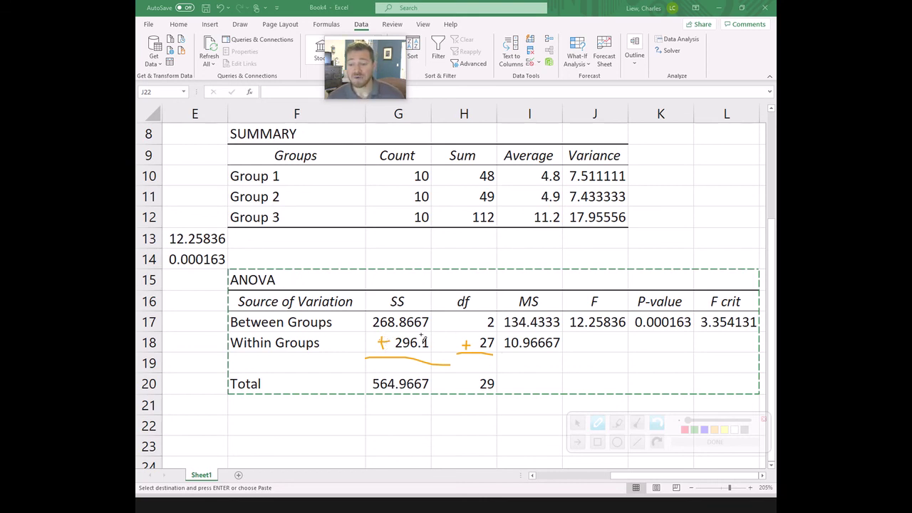
click(637, 422)
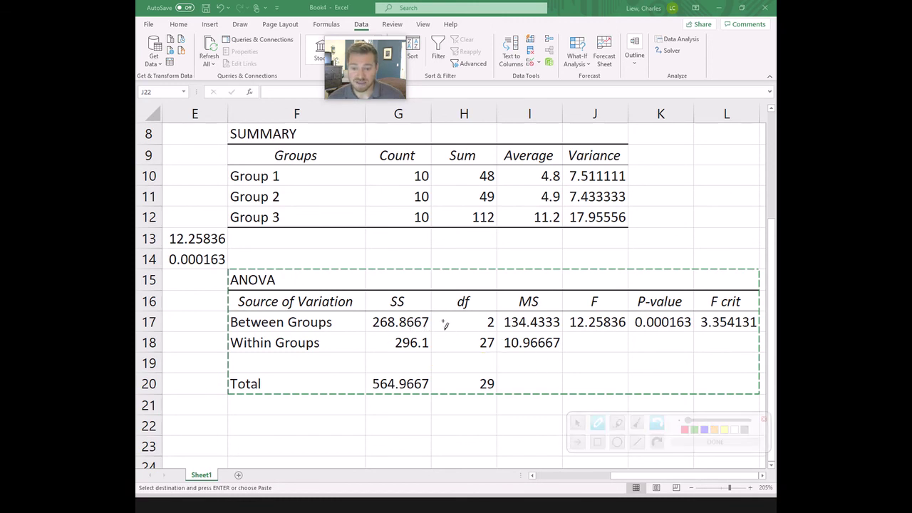
Mark SS ÷ df = MS in orange on the Between Groups and Within Groups rows, and clear the markings.
drag(443, 323, 458, 324)
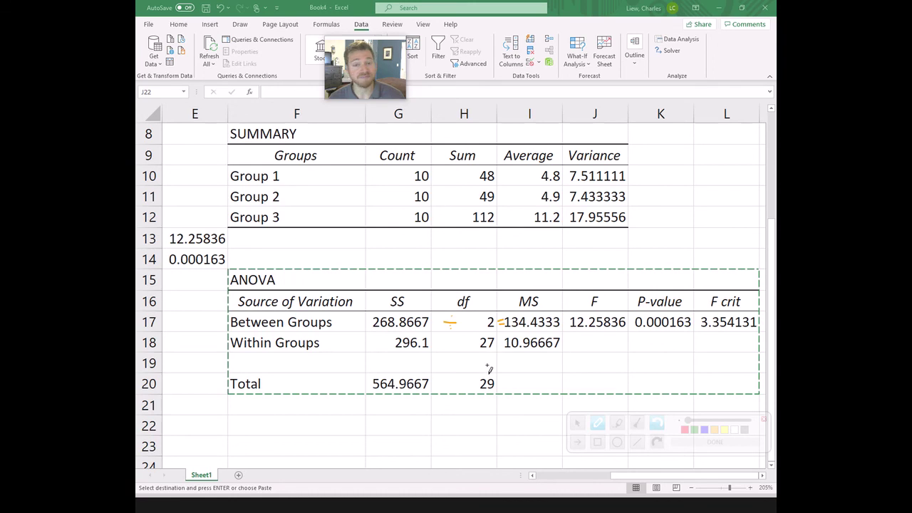
drag(444, 343, 454, 343)
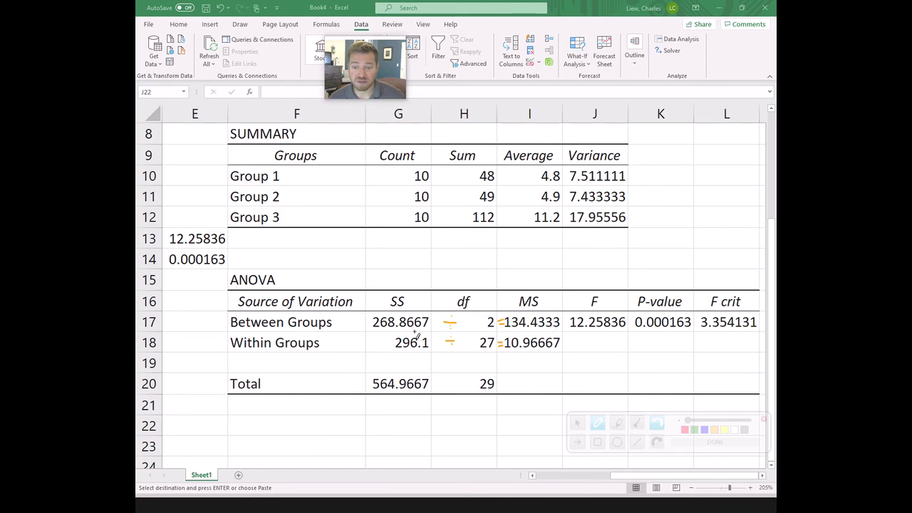
click(644, 424)
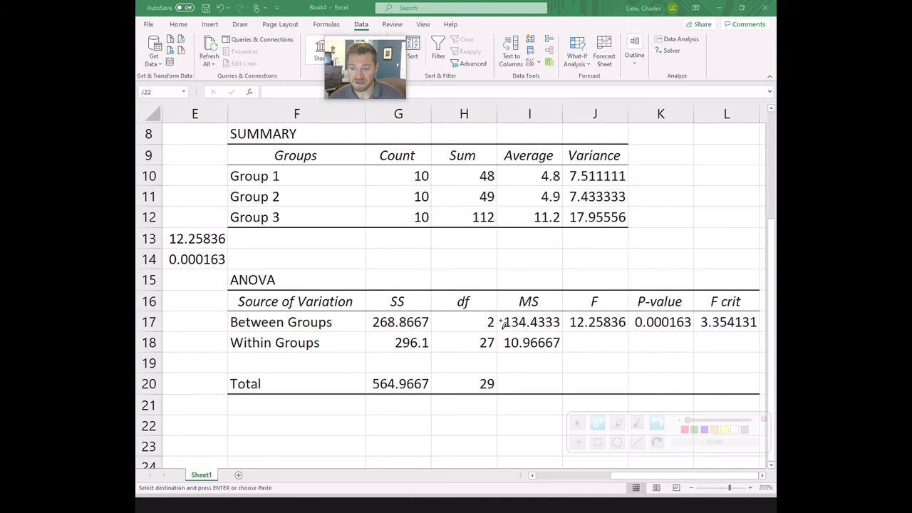
Mark df × MS = SS on the Between Groups row with orange multiplication and equals signs and a curved arrow toward SS.
mouse_move(491, 318)
mouse_down()
mouse_move(502, 328)
mouse_move(464, 326)
mouse_move(456, 291)
mouse_move(445, 305)
mouse_move(442, 296)
mouse_move(456, 301)
mouse_up()
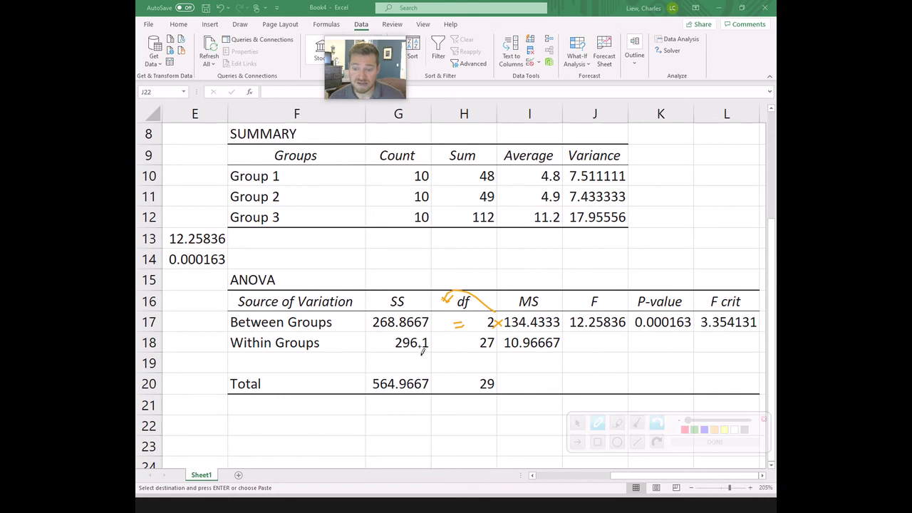
Clear the existing markings and mark the two MS values in orange as a fraction with an equals sign toward F.
click(636, 425)
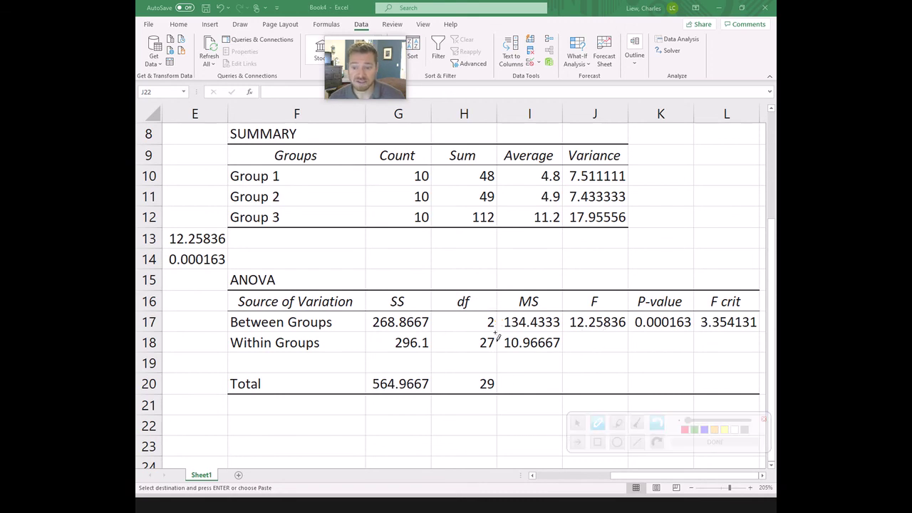
drag(501, 330, 561, 330)
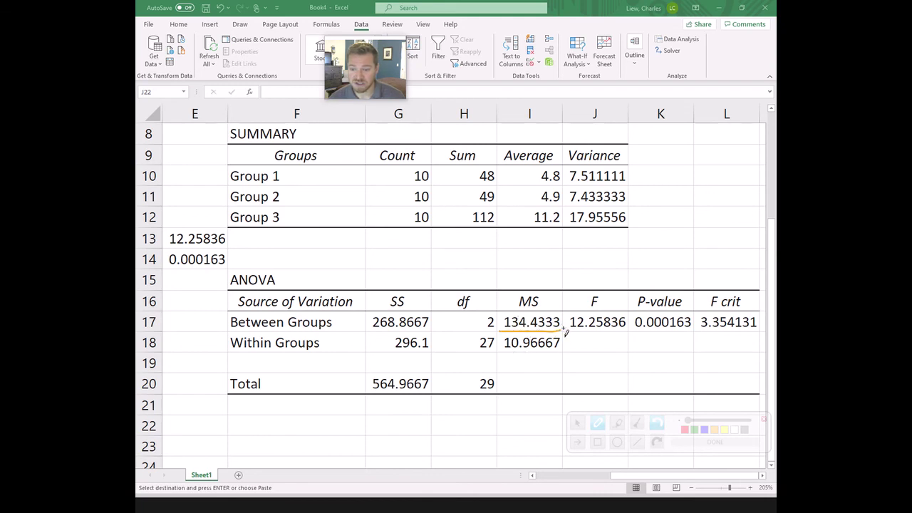
drag(564, 331, 574, 328)
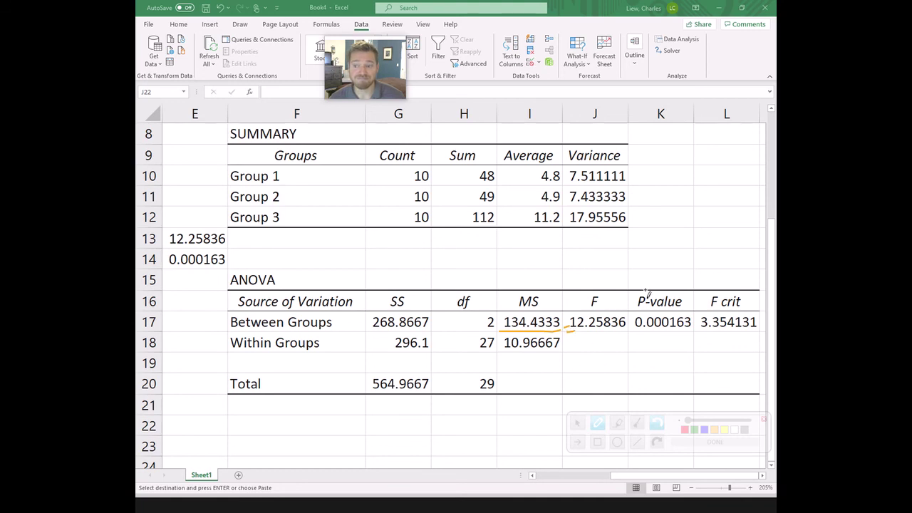
Outline the SS through F columns, circle the df column, and write N, n_k and K above the ANOVA table in orange.
mouse_move(630, 285)
mouse_down()
mouse_move(617, 401)
mouse_move(455, 406)
mouse_move(336, 394)
mouse_move(357, 239)
mouse_move(379, 269)
mouse_move(506, 283)
mouse_move(636, 276)
mouse_up()
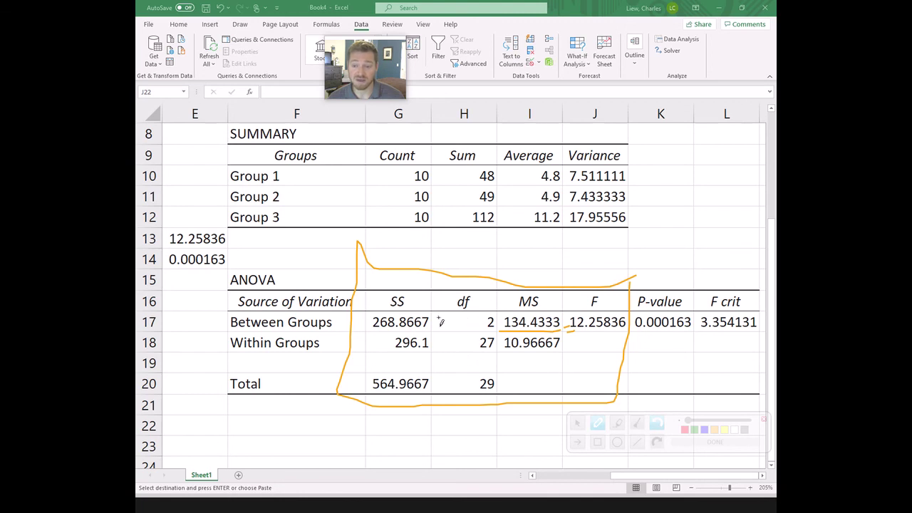
mouse_move(448, 304)
mouse_down()
mouse_move(475, 291)
mouse_move(494, 319)
mouse_move(507, 393)
mouse_move(498, 409)
mouse_move(458, 399)
mouse_move(446, 292)
mouse_up()
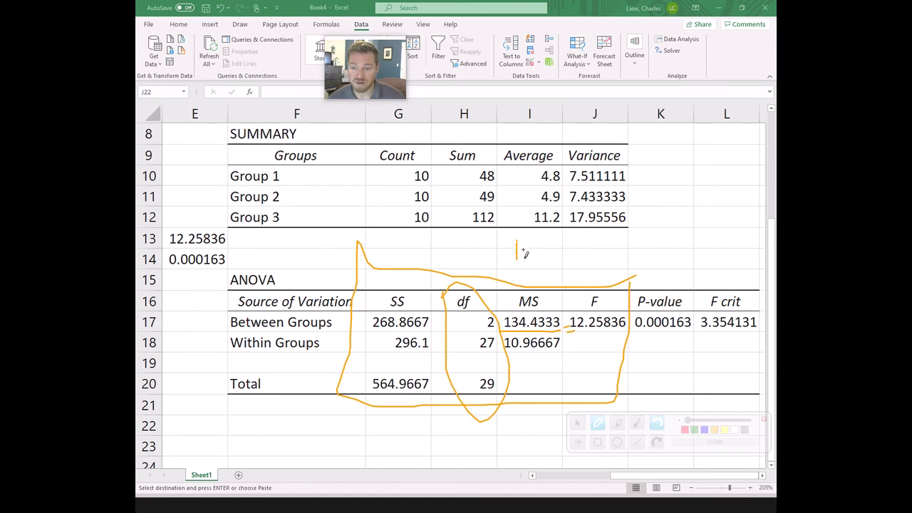
mouse_move(516, 240)
mouse_down()
mouse_move(535, 266)
mouse_move(580, 253)
mouse_move(601, 272)
mouse_up()
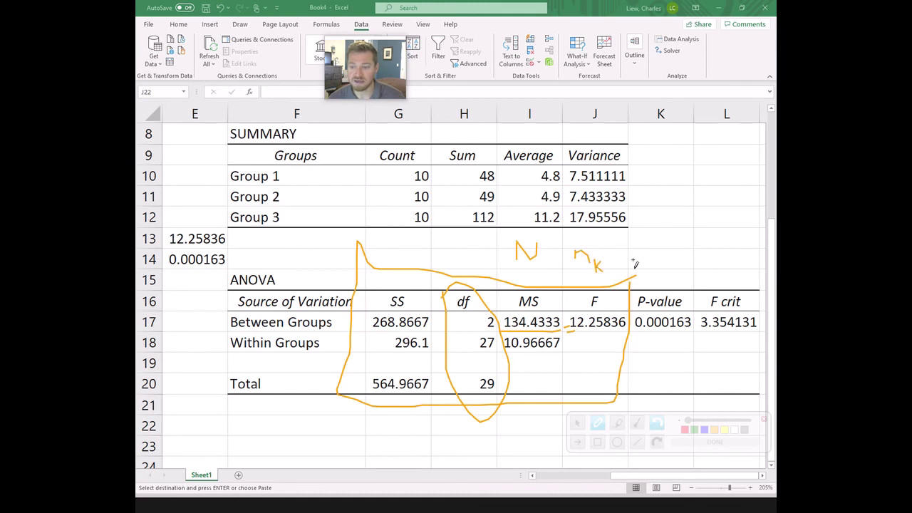
mouse_move(639, 244)
mouse_down()
mouse_move(641, 275)
mouse_move(642, 261)
mouse_move(649, 271)
mouse_up()
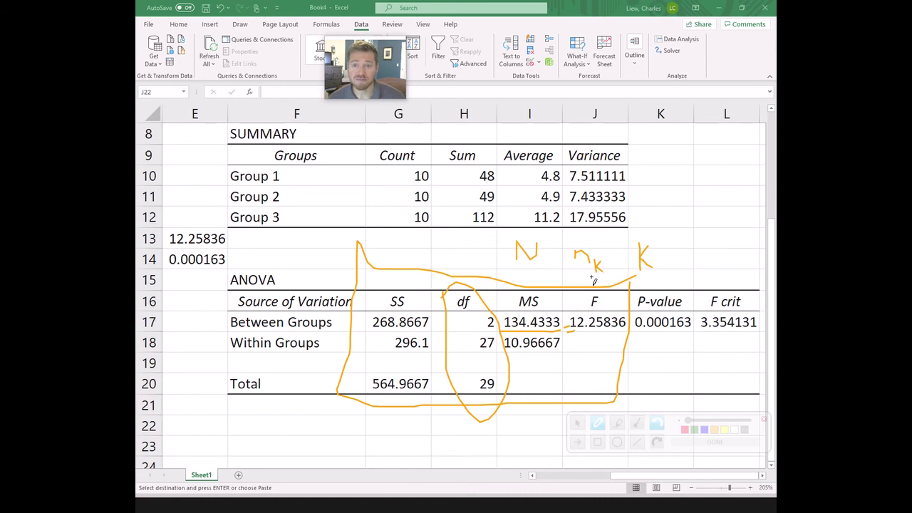
Write example values beside N, n_k (25) and K (4), then clear all markings and close the annotation toolbar.
mouse_move(528, 269)
mouse_down()
mouse_move(543, 288)
mouse_move(553, 275)
mouse_move(562, 280)
mouse_move(554, 272)
mouse_up()
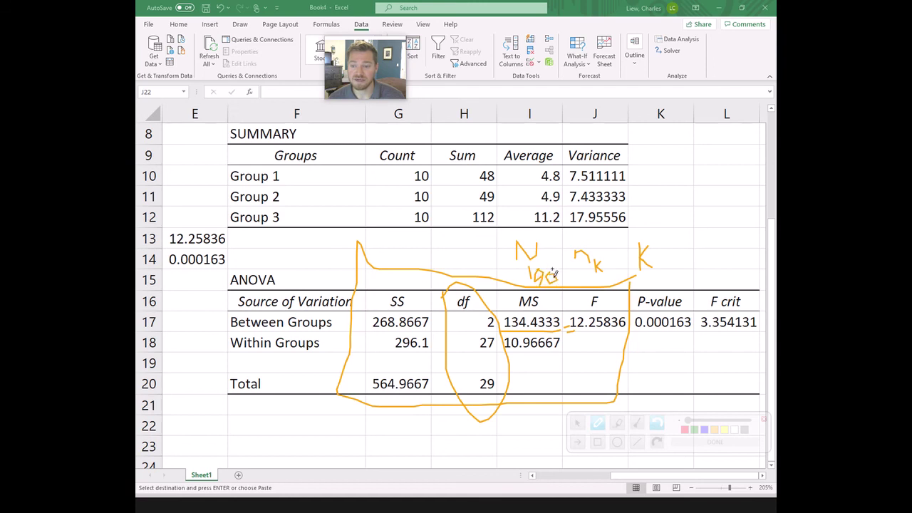
mouse_move(597, 241)
mouse_down()
mouse_move(610, 250)
mouse_move(599, 261)
mouse_up()
mouse_move(601, 262)
mouse_down()
mouse_move(612, 250)
mouse_move(610, 265)
mouse_move(623, 241)
mouse_move(659, 258)
mouse_move(674, 253)
mouse_move(666, 267)
mouse_up()
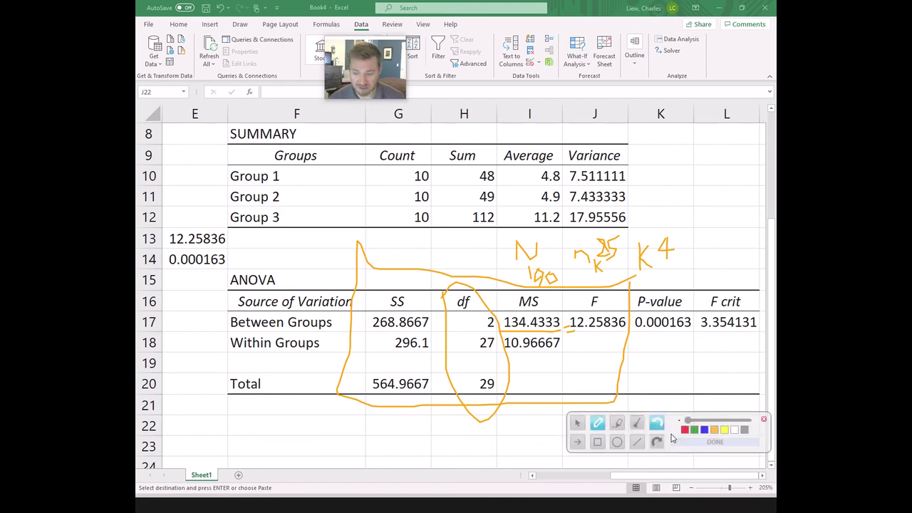
click(637, 423)
click(764, 420)
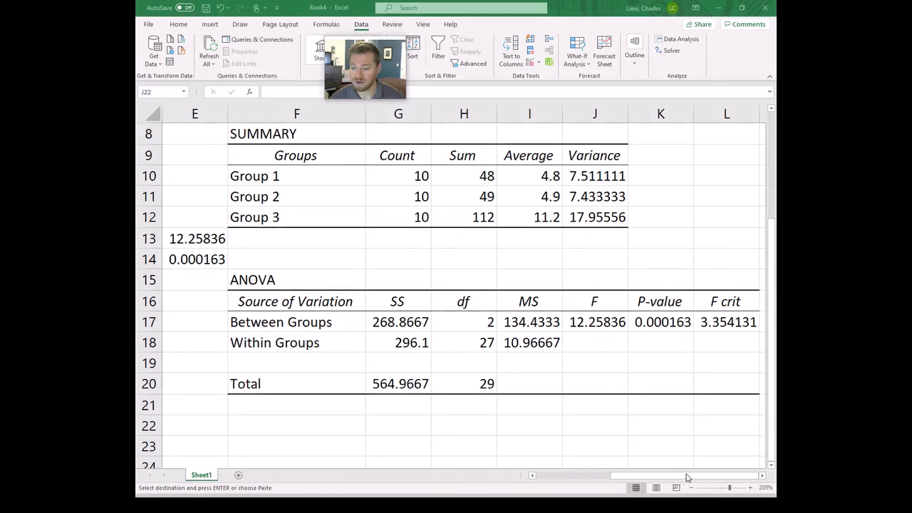
Return to the group data and hand calculations, then shrink the Excel window and move it aside to reveal the df and SS formula slide.
drag(617, 477, 542, 497)
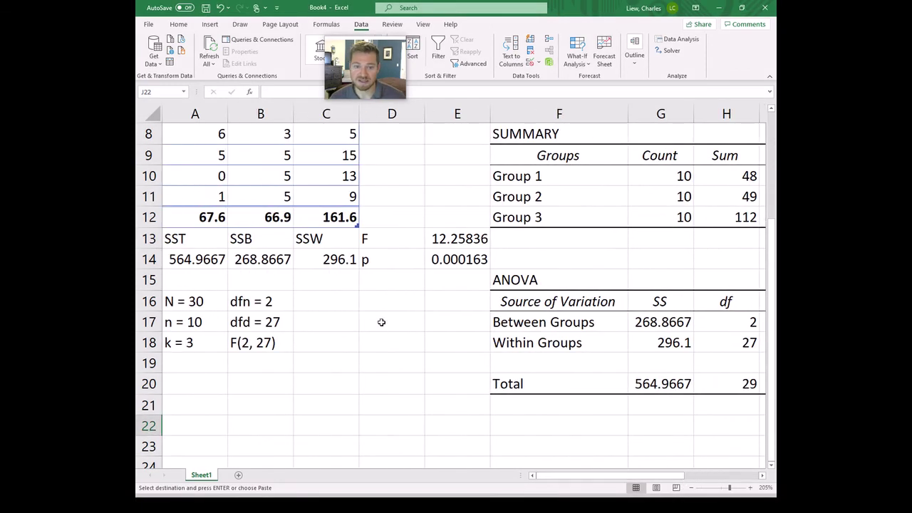
scroll(238, 292, up, 3)
scroll(318, 271, down, 1)
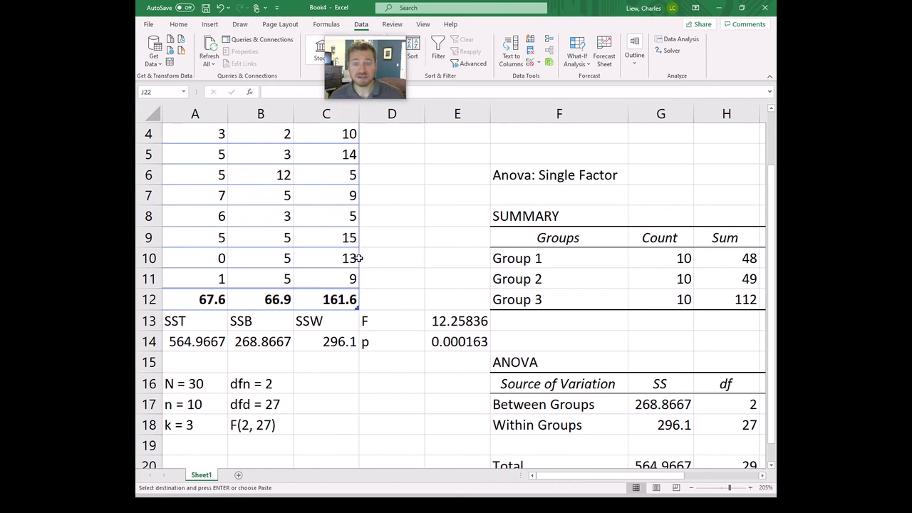
click(741, 9)
drag(438, 52, 647, 42)
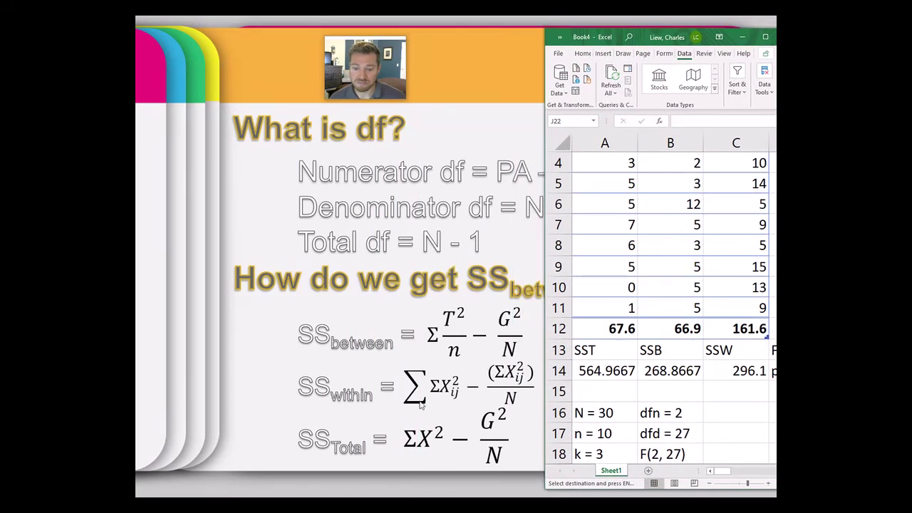
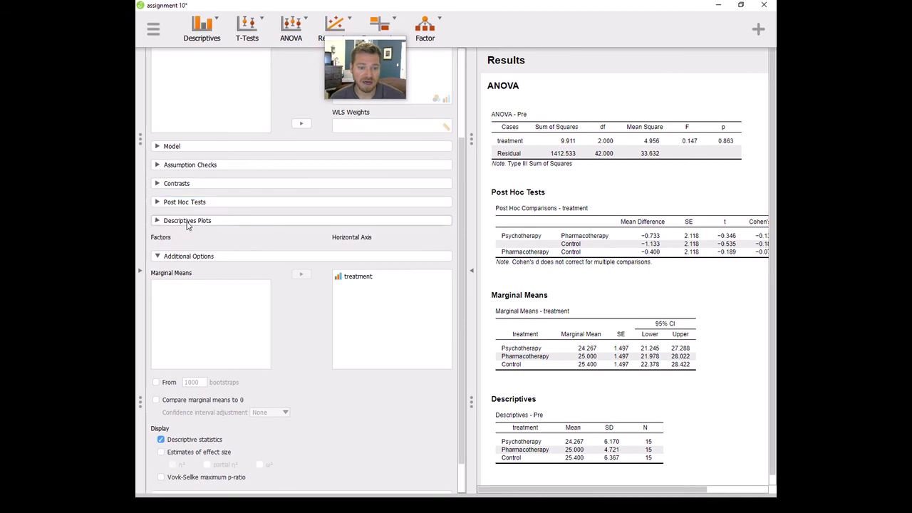
In the JASP ANOVA settings, collapse Descriptives Plots and Additional Options, and look briefly at the Contrasts section.
click(189, 221)
click(190, 240)
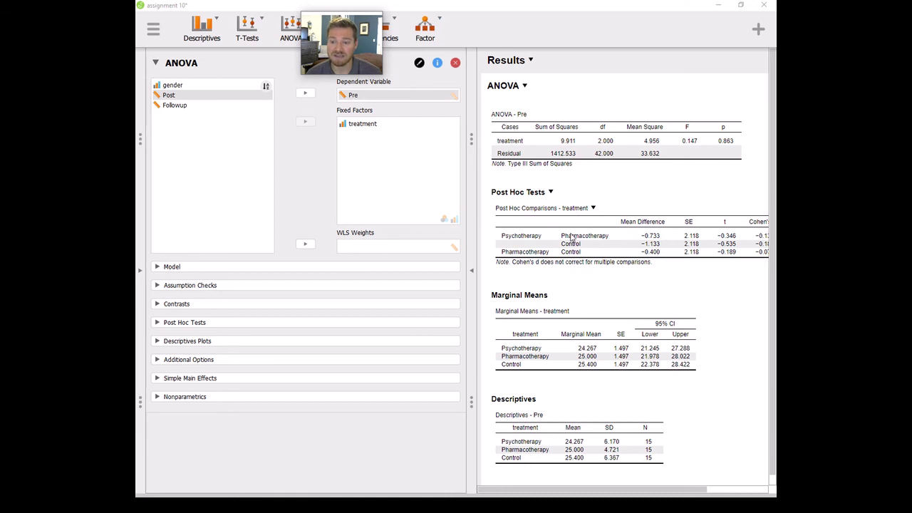
click(178, 305)
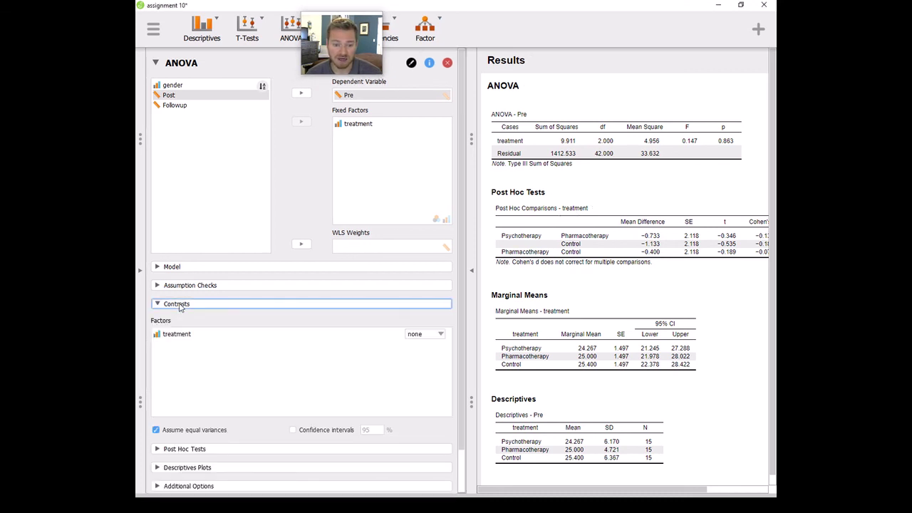
click(181, 306)
Reset the Post Hoc Tests by removing treatment and disabling Effect Size and the Tukey correction, leaving the Standard type enabled.
click(186, 325)
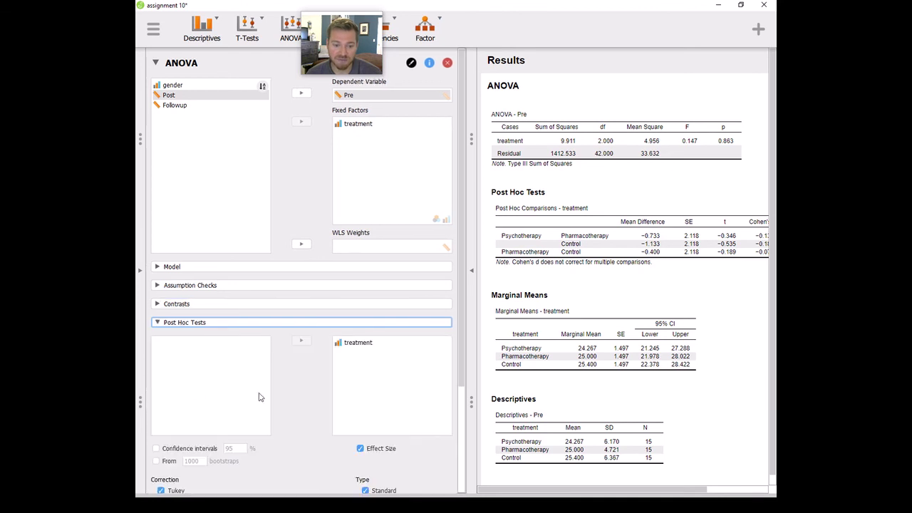
scroll(268, 349, down, 2)
scroll(306, 328, down, 2)
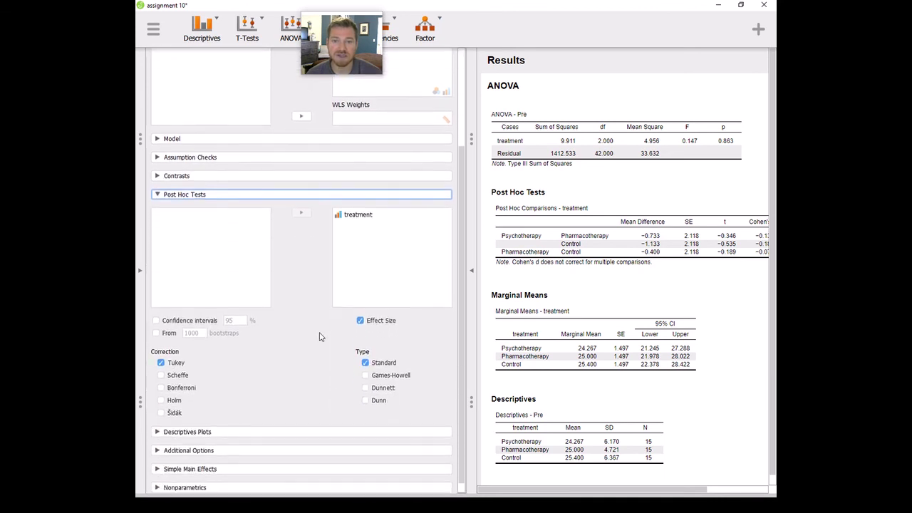
click(356, 213)
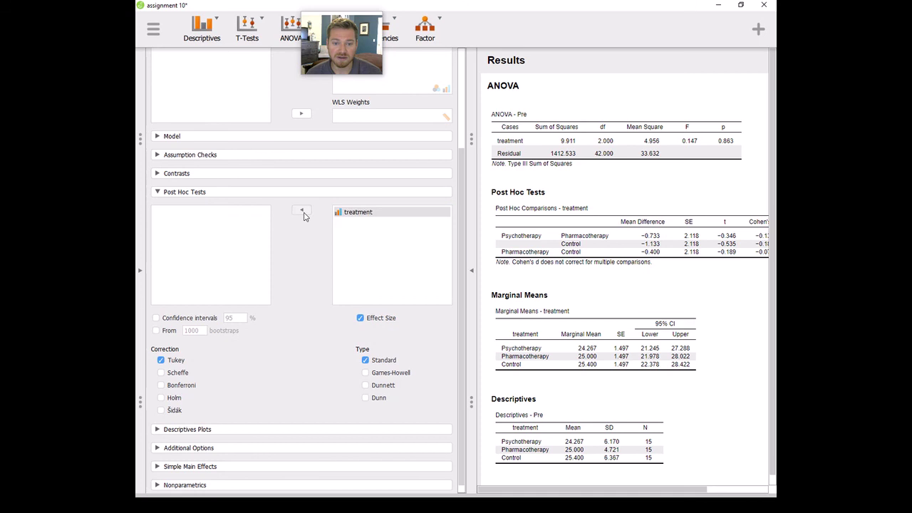
click(301, 210)
click(372, 318)
click(378, 362)
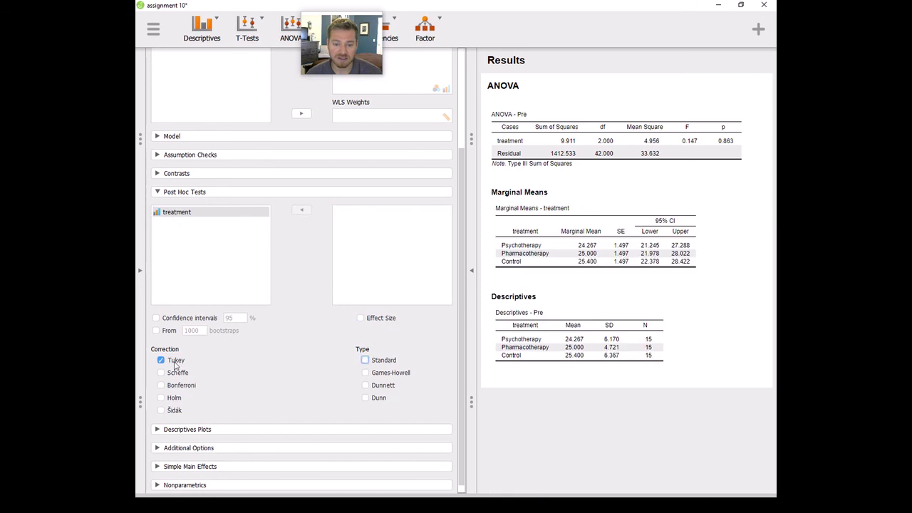
click(178, 365)
click(379, 361)
Add treatment to the post hoc tests with Effect Size and Tukey correction, and view the full comparison table through the Tukey p-values.
click(198, 214)
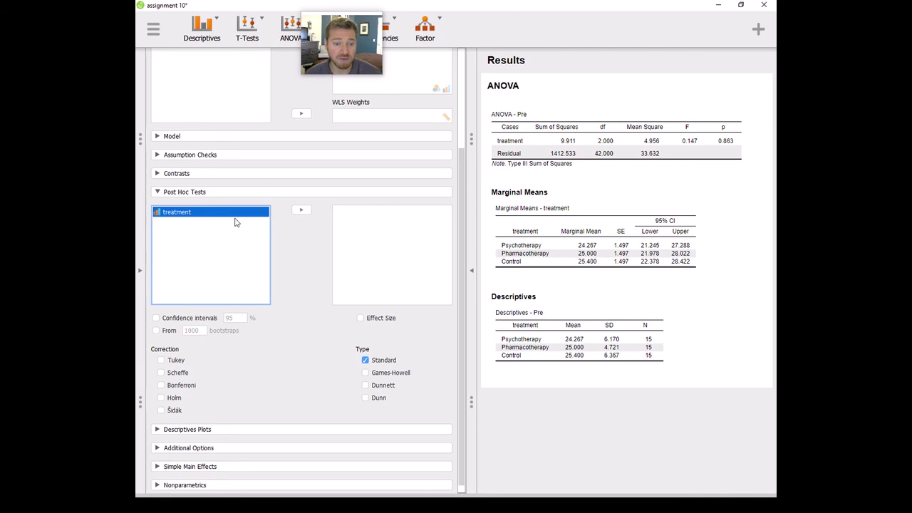
click(299, 211)
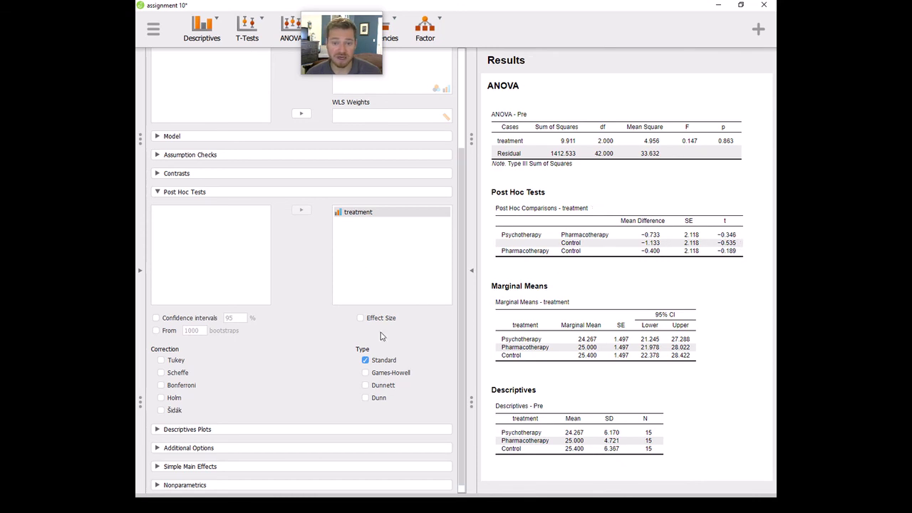
click(360, 319)
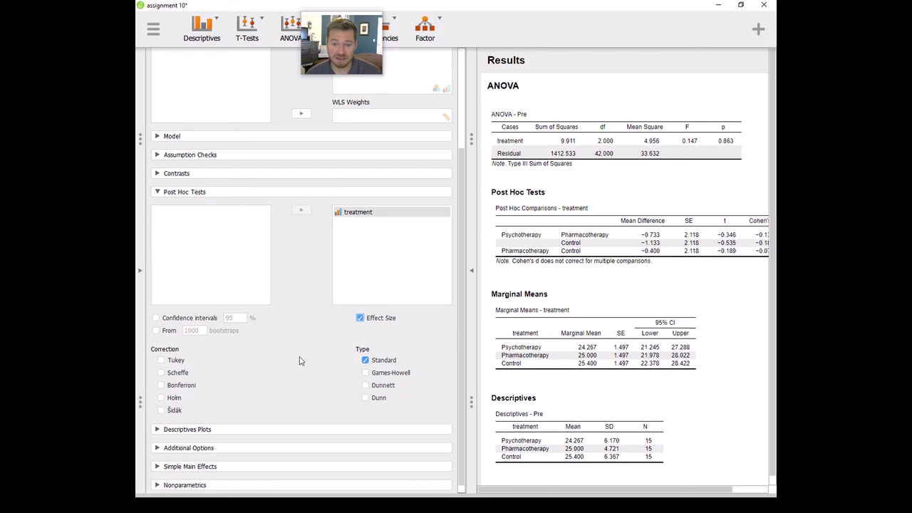
click(178, 363)
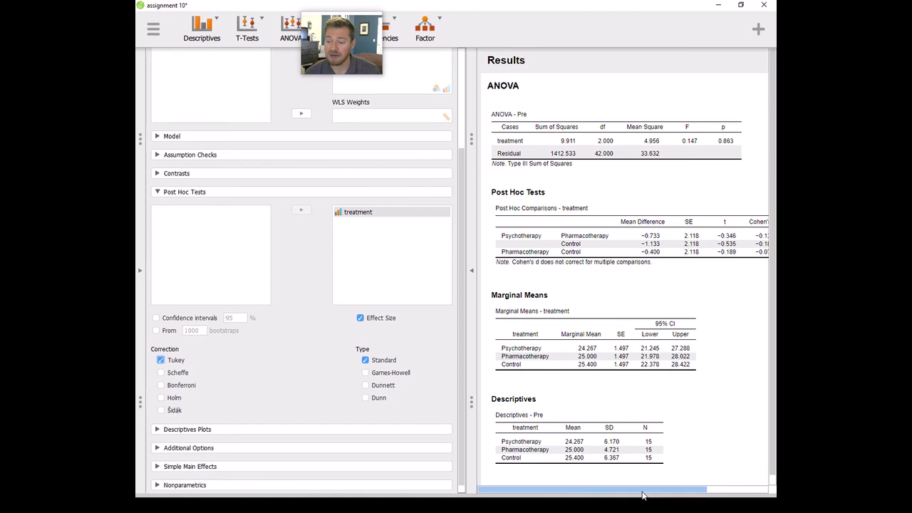
drag(645, 493, 687, 493)
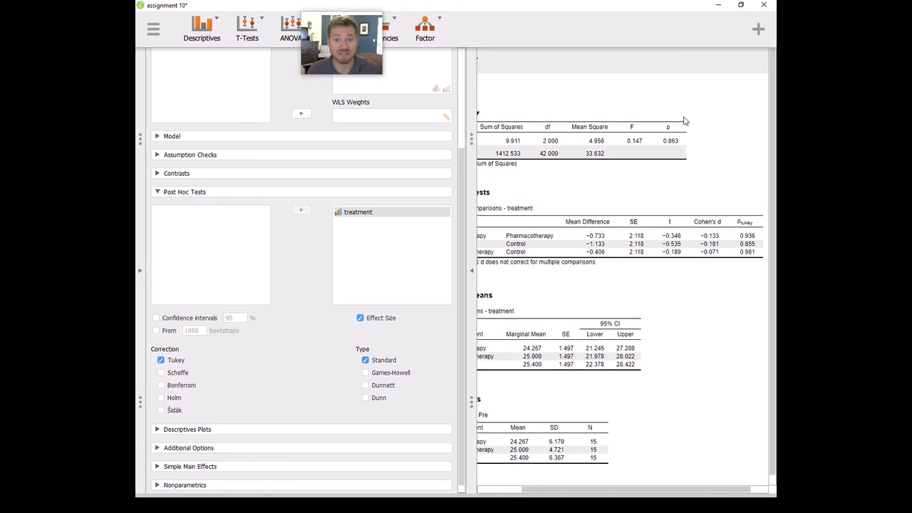
Switch from JASP to the slideshow and advance to the "Answer!" slide on specific comparisons.
click(722, 8)
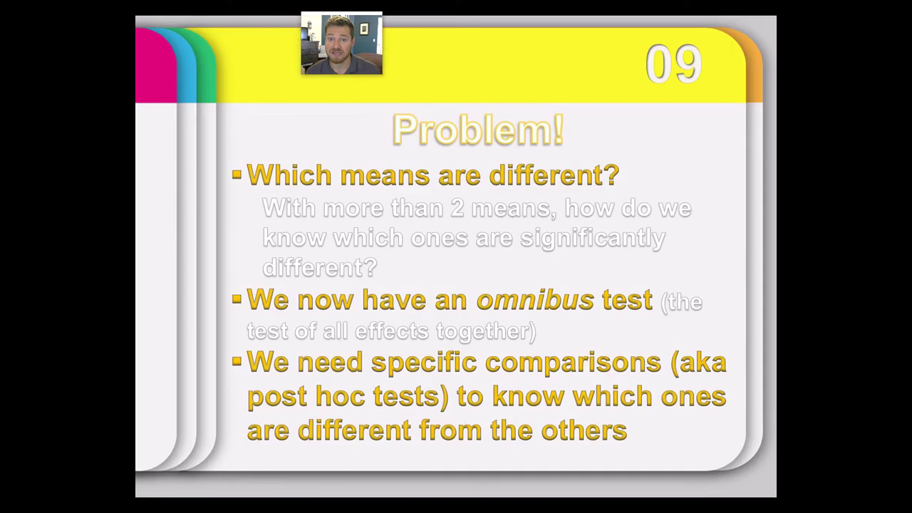
click(690, 422)
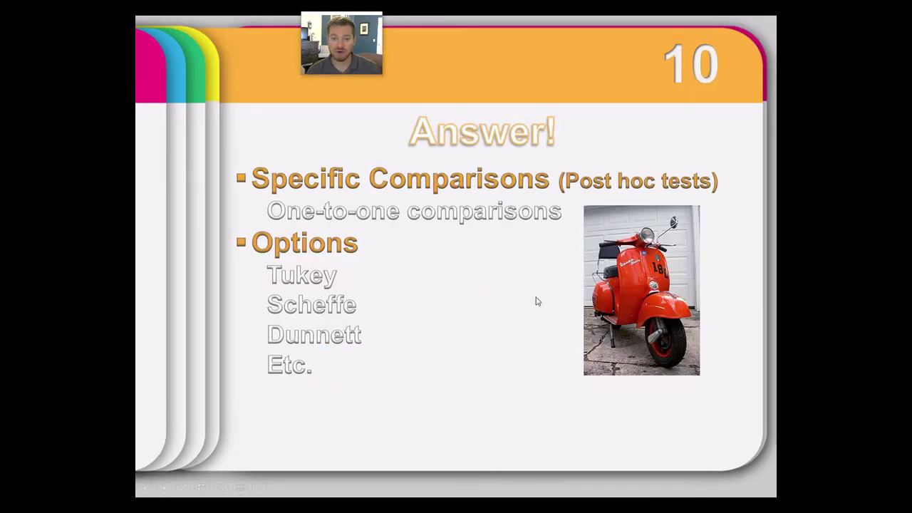
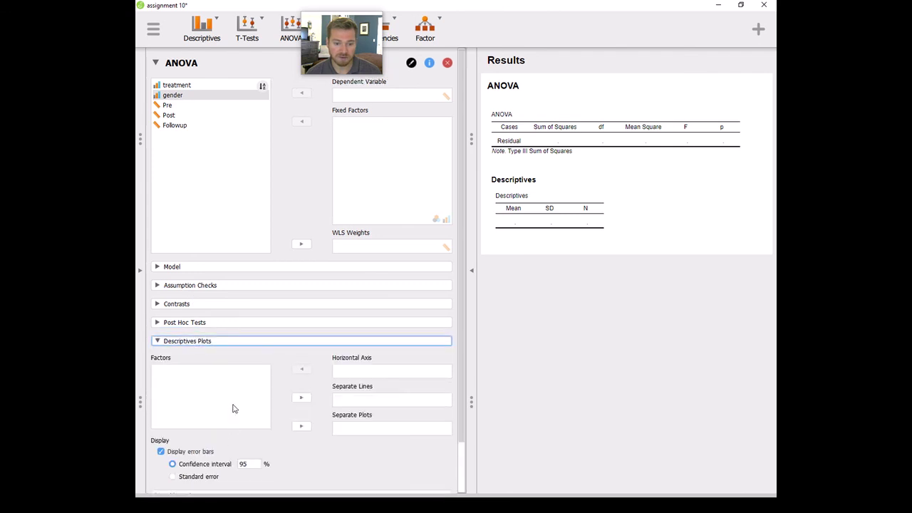
Review the Descriptives Plots settings, switching the error bars off and back on, and collapse the section.
scroll(197, 372, down, 2)
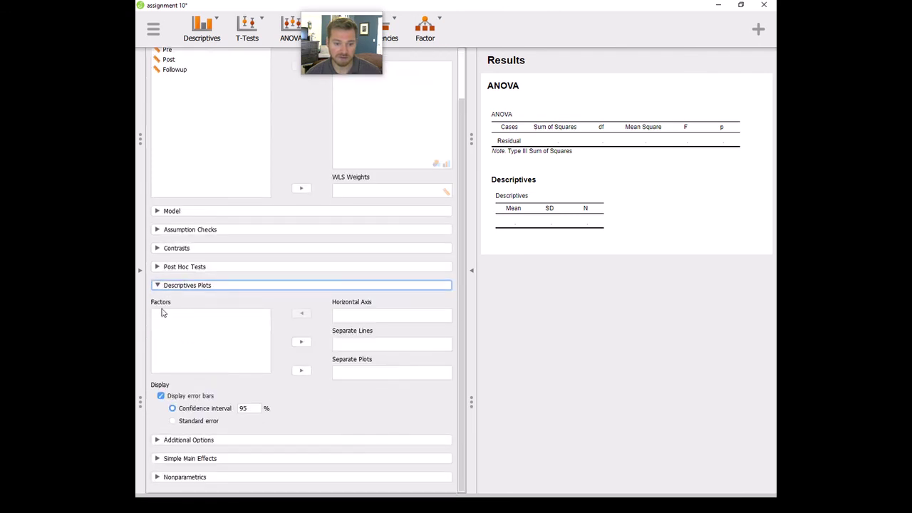
click(161, 396)
click(162, 396)
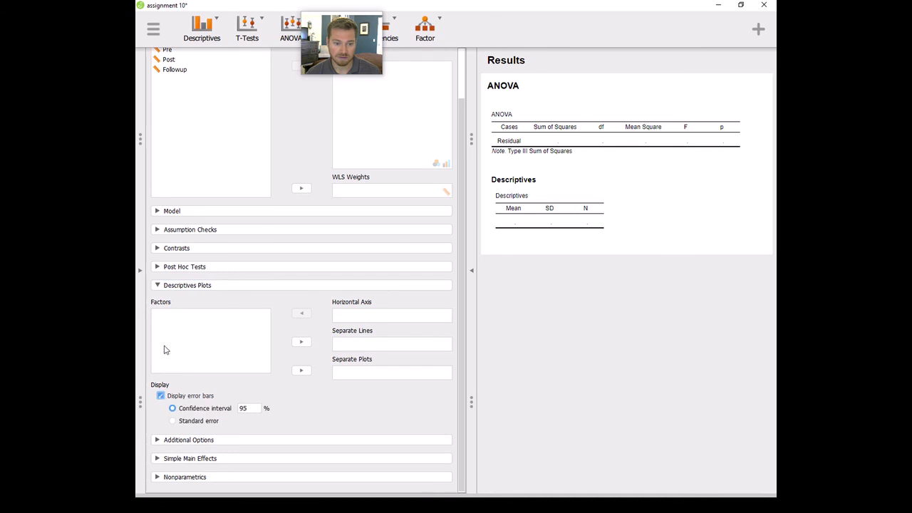
click(170, 288)
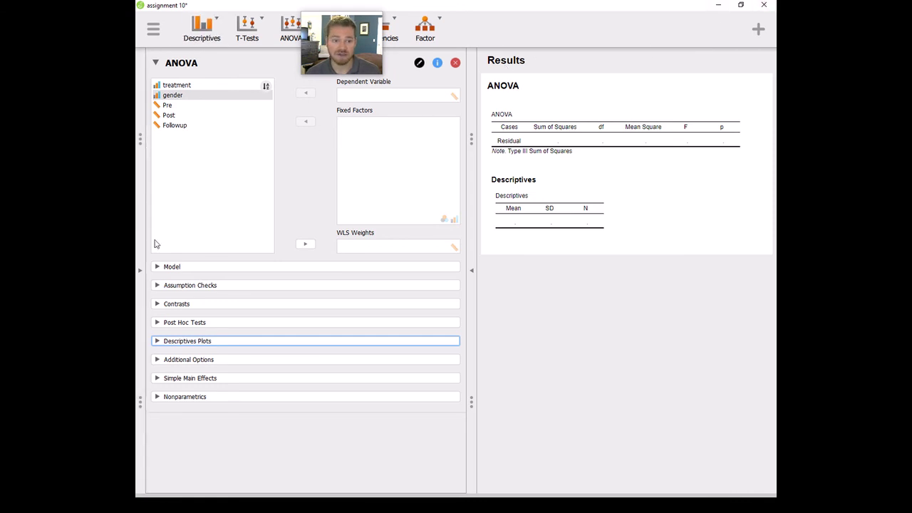
Show the data table and examine the treatment groups, gender, and Pre, Post and Followup scores across all rows.
click(141, 270)
drag(337, 32, 444, 22)
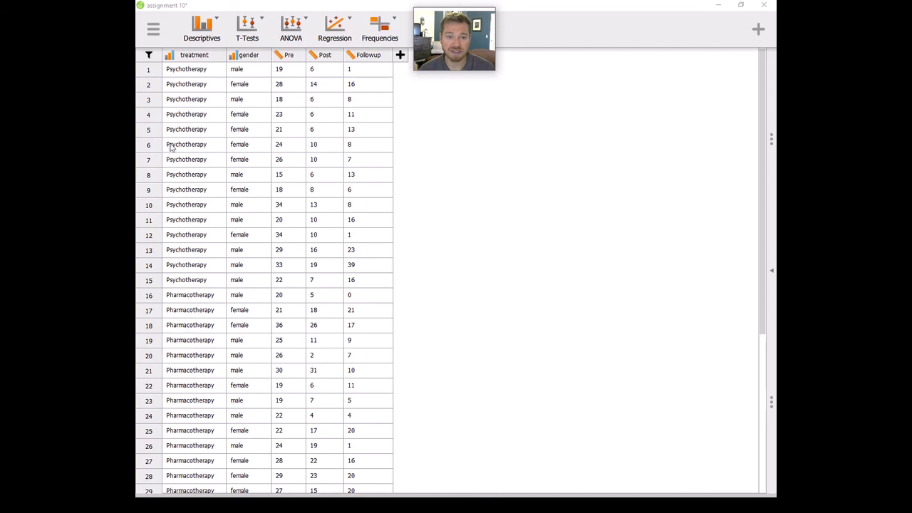
scroll(183, 383, down, 5)
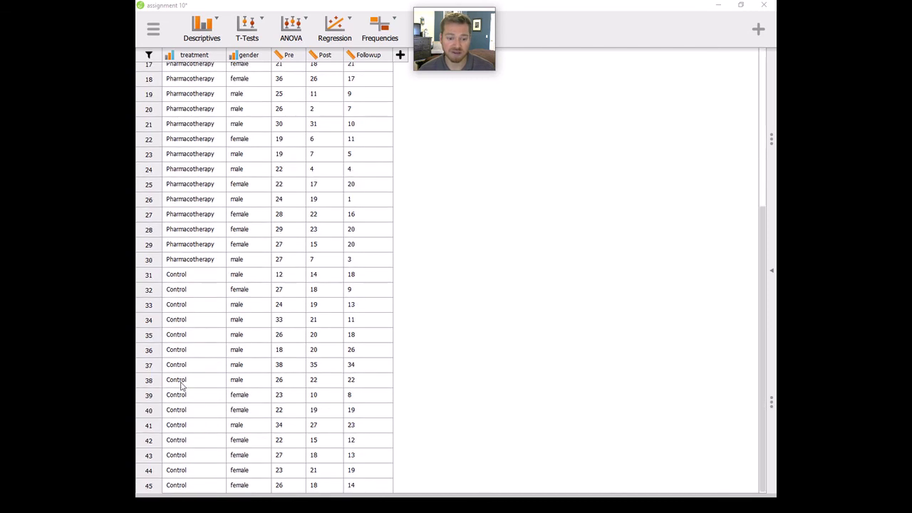
scroll(176, 274, up, 5)
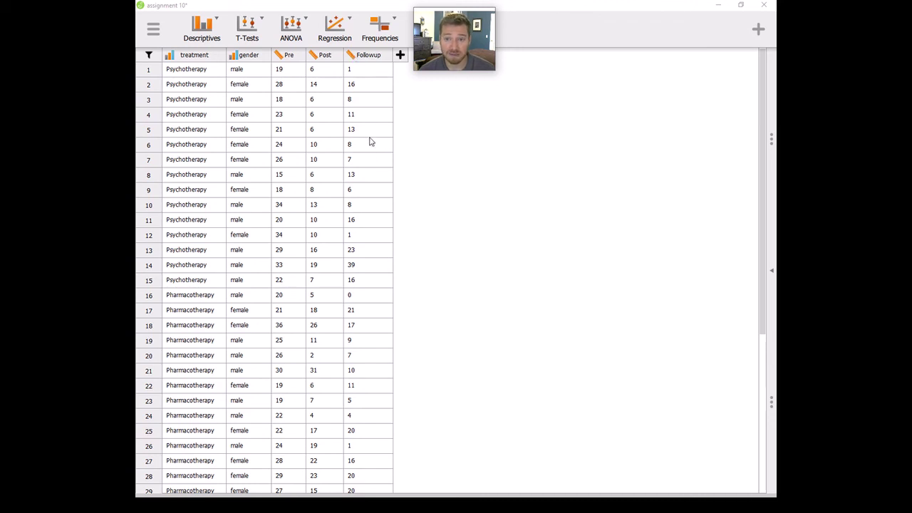
drag(449, 19, 359, 20)
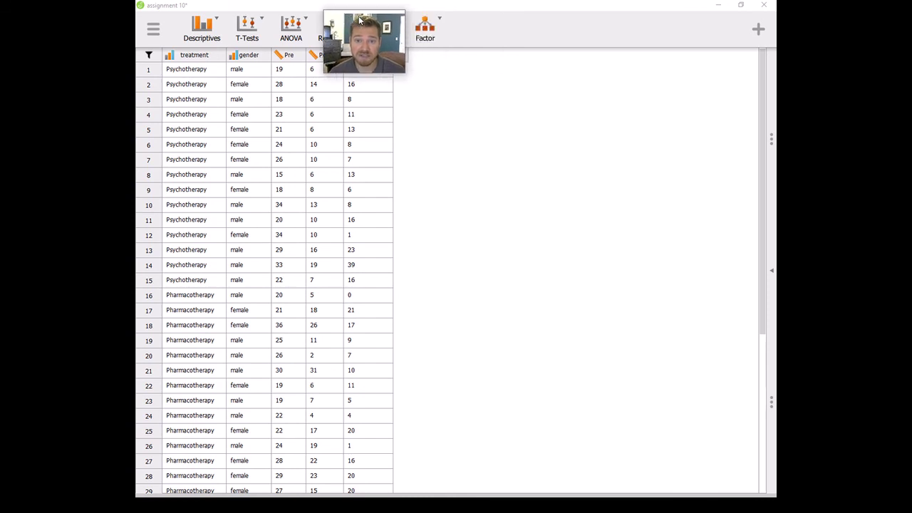
Add a second ANOVA analysis and remove all analyses from the results to start over with the data table.
click(292, 26)
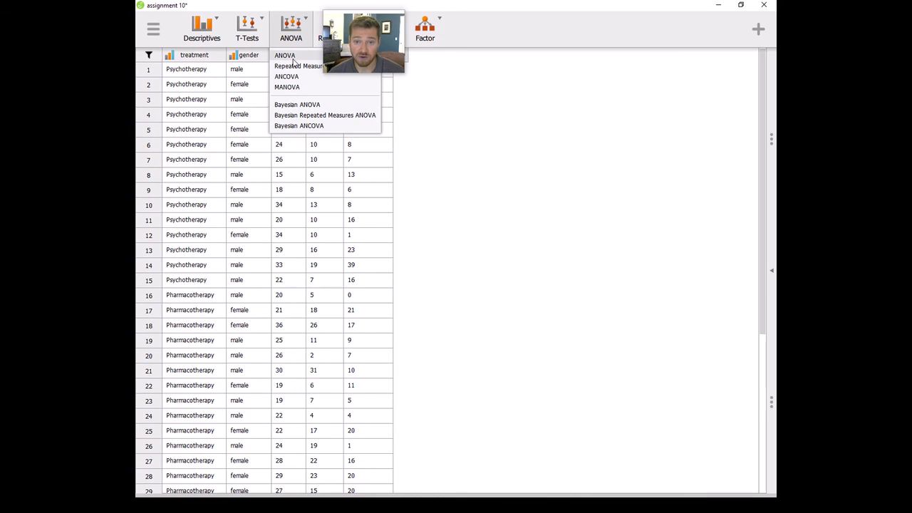
click(289, 56)
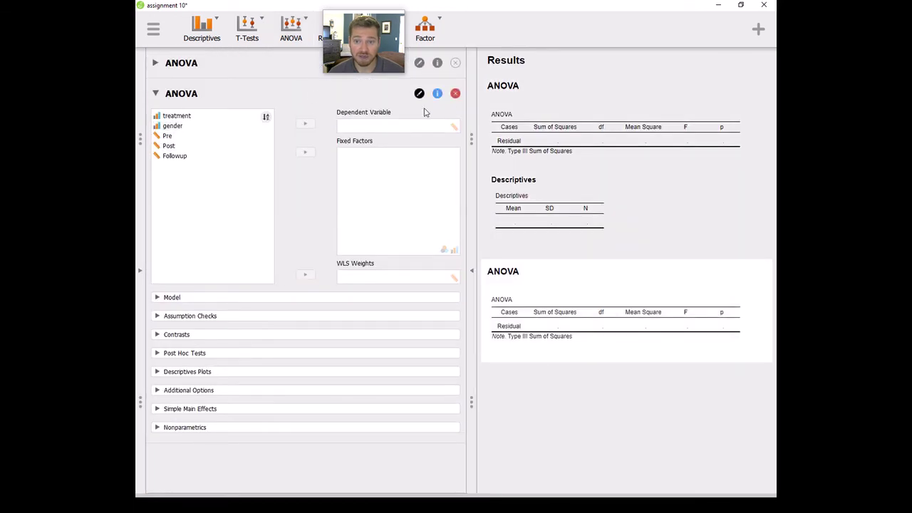
click(531, 61)
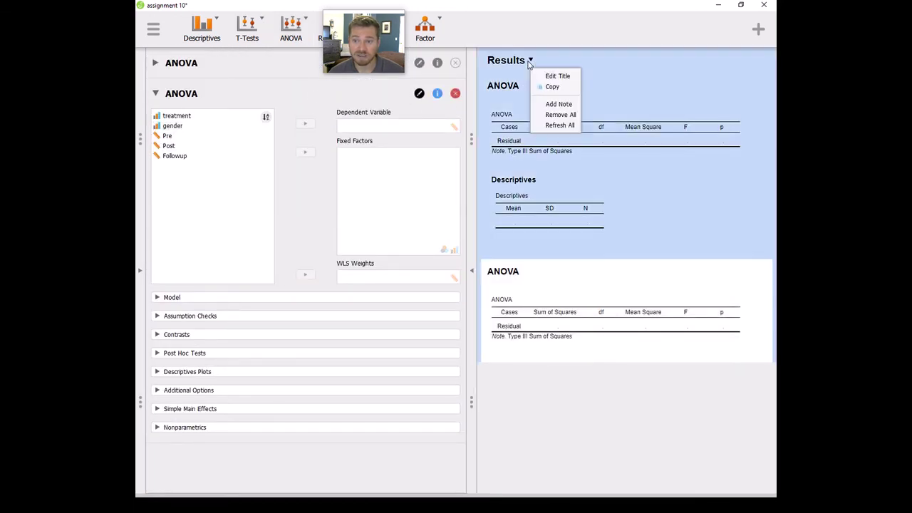
click(562, 116)
click(469, 261)
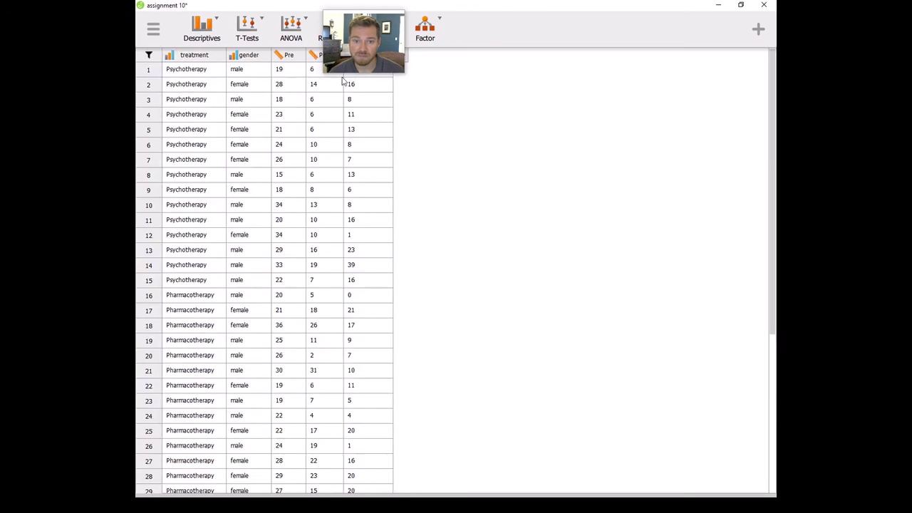
Create a new classical ANOVA with treatment as the fixed factor and Pre as the dependent variable.
click(291, 29)
click(289, 55)
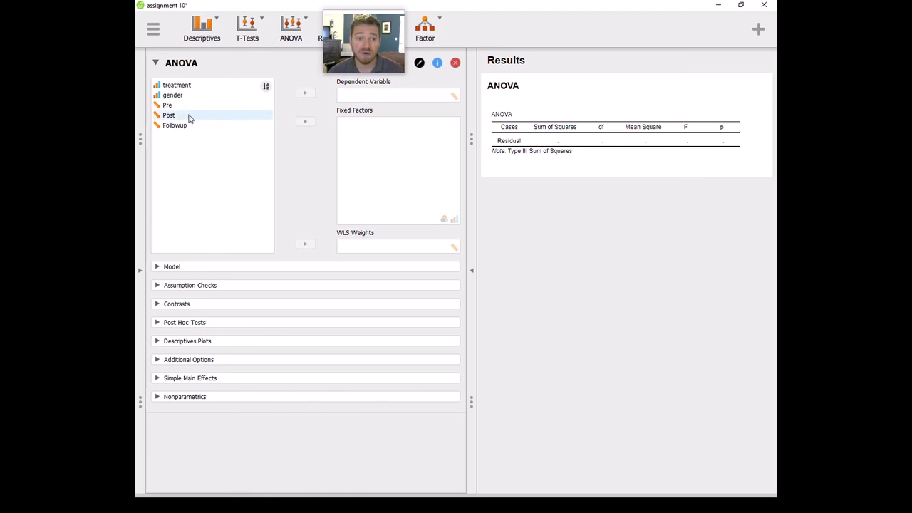
drag(198, 86, 395, 147)
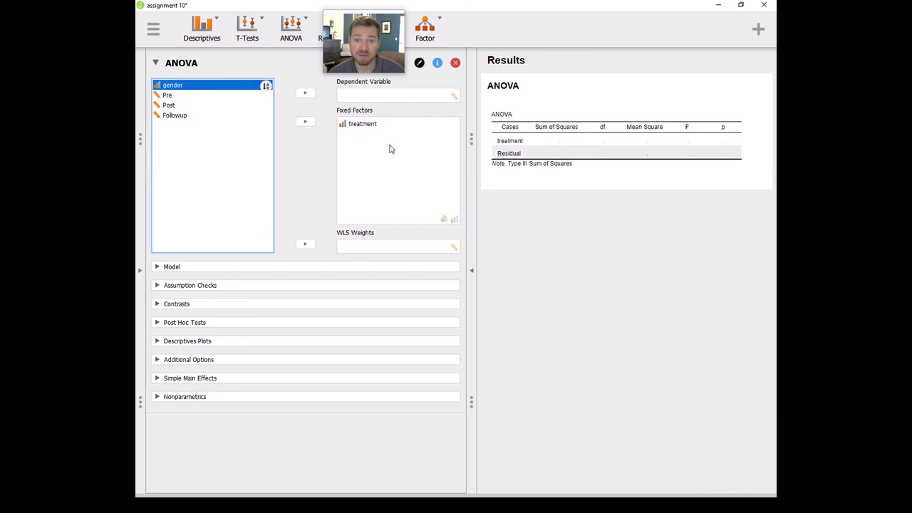
click(186, 98)
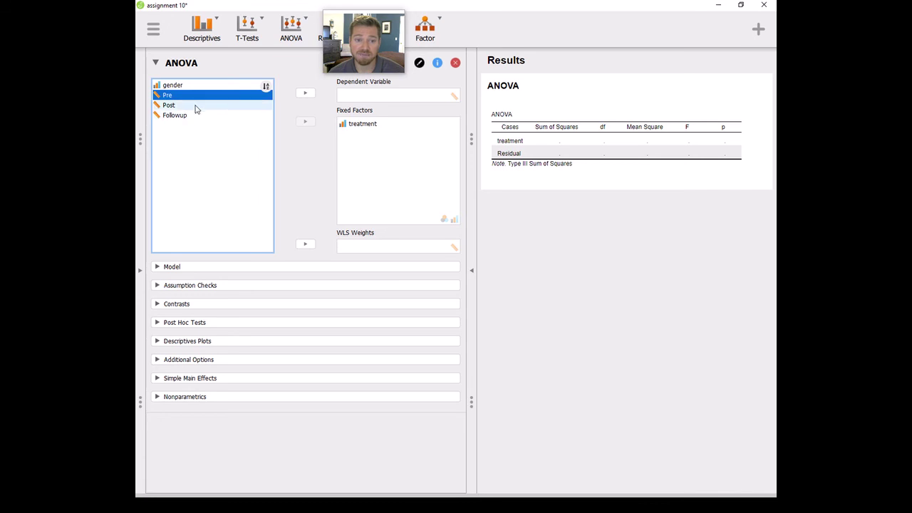
drag(201, 101, 391, 102)
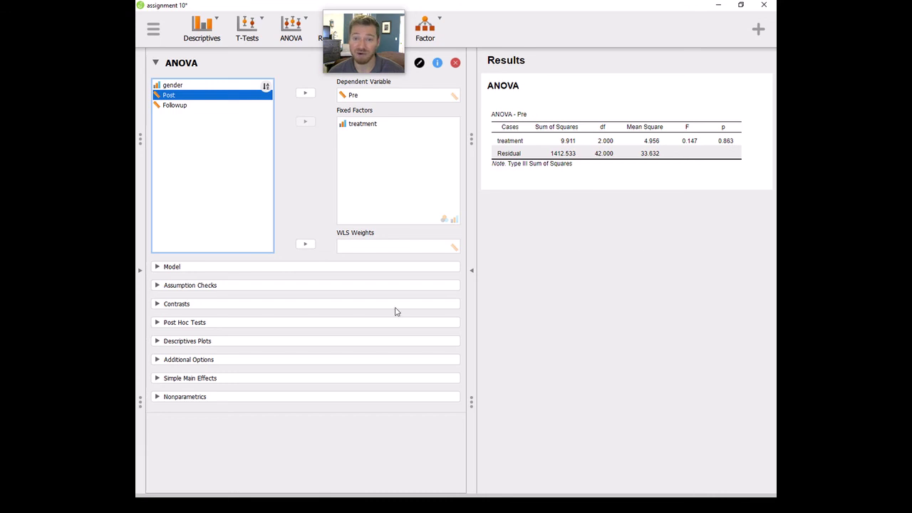
Try the homogeneity tests and the Q-Q plot of residuals in the assumption checks, switching each off again and collapsing the section.
click(194, 287)
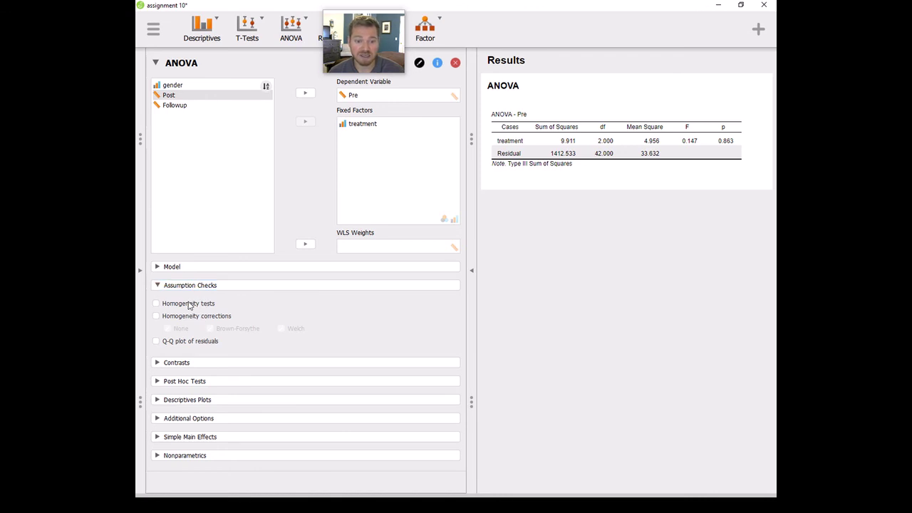
click(189, 305)
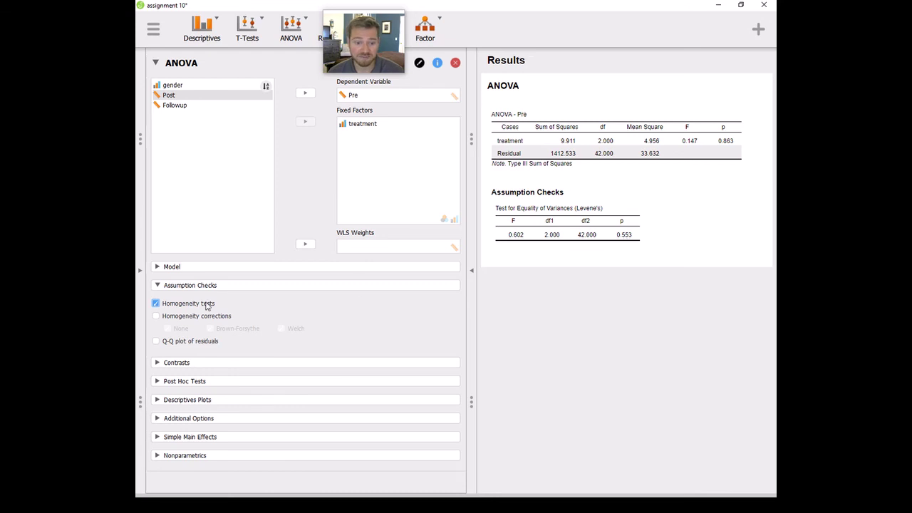
click(156, 304)
click(156, 340)
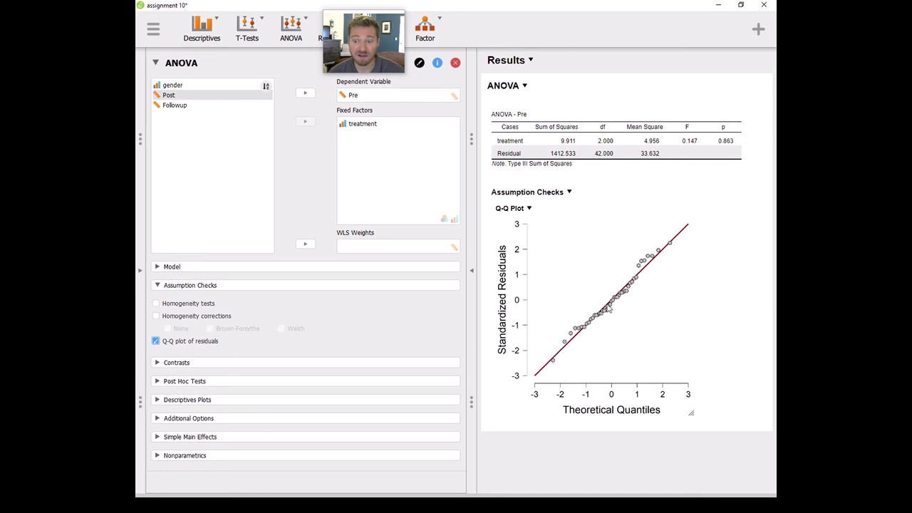
click(207, 341)
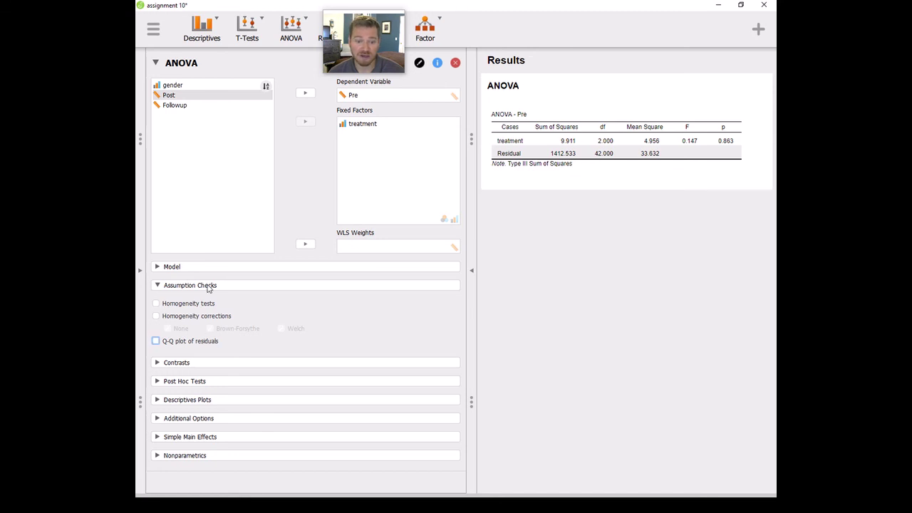
click(208, 286)
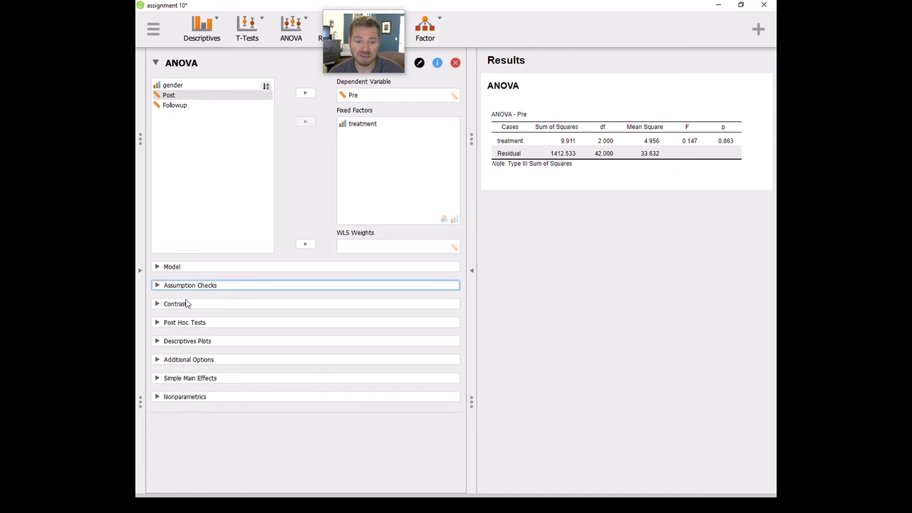
Add treatment to the post hoc tests with the Tukey correction and collapse the section.
click(194, 322)
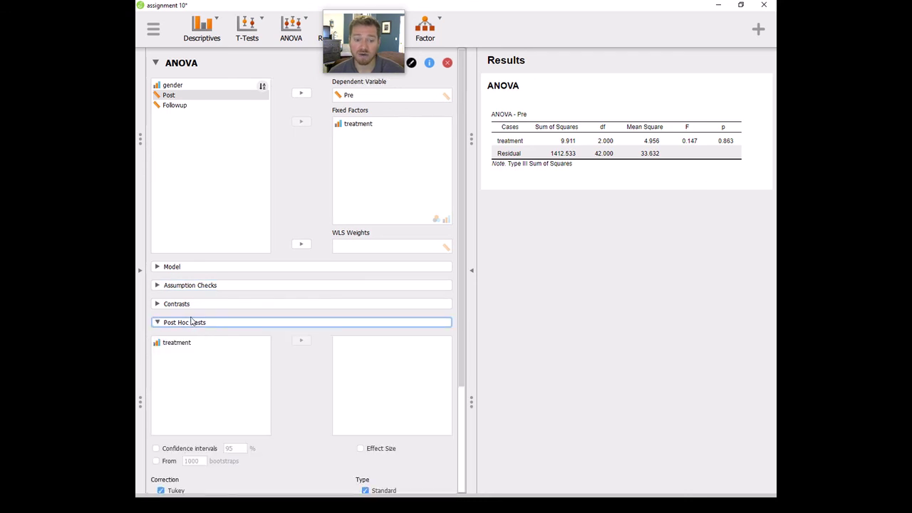
click(189, 342)
click(300, 341)
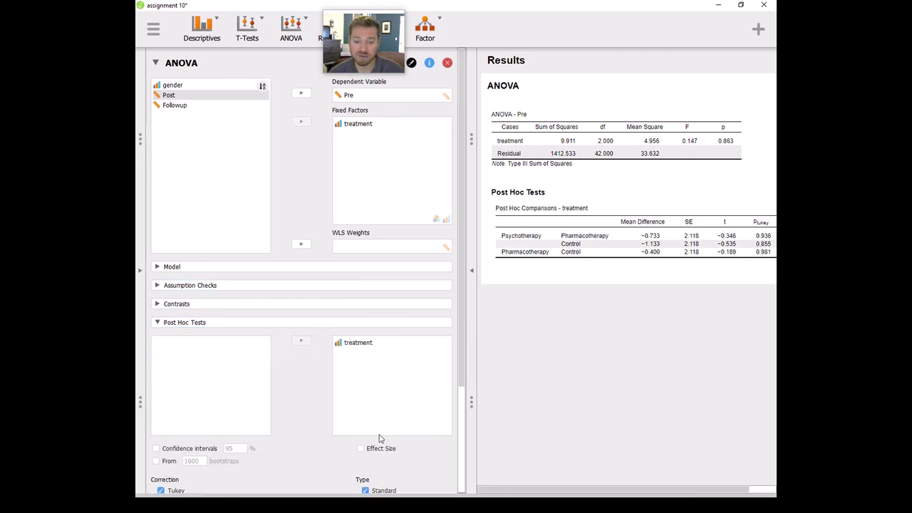
scroll(259, 365, down, 4)
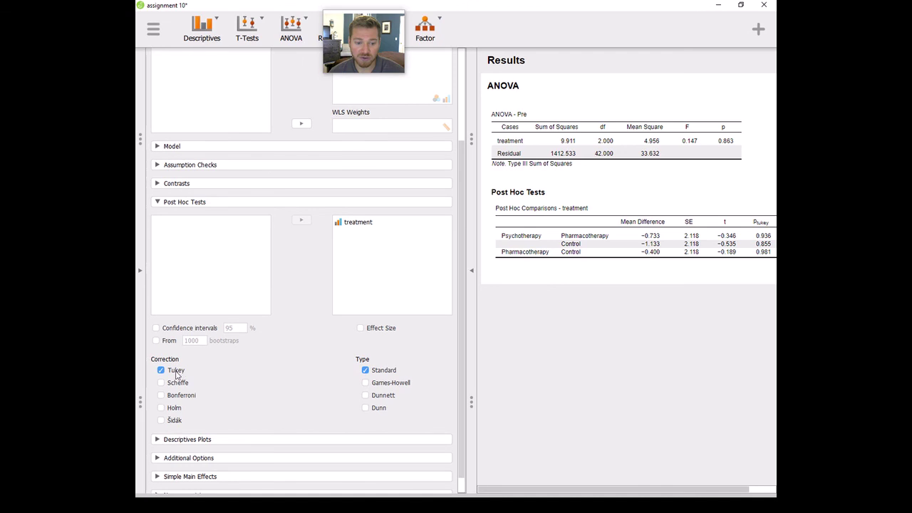
click(395, 203)
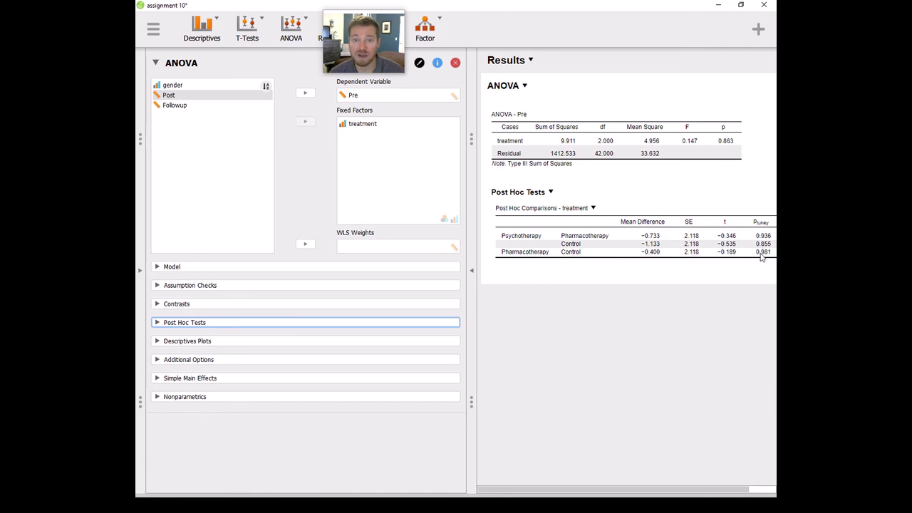
Add treatment to the marginal means in the additional ANOVA options.
click(187, 341)
click(213, 342)
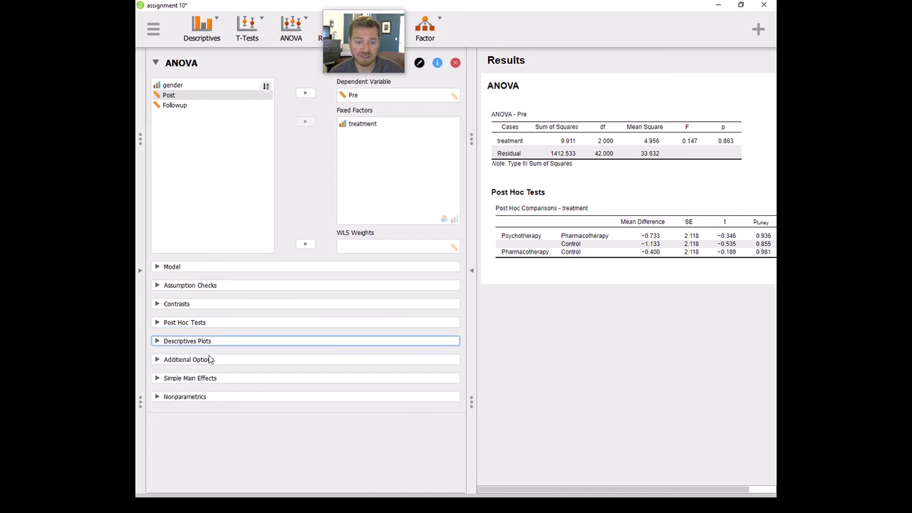
click(210, 360)
click(197, 389)
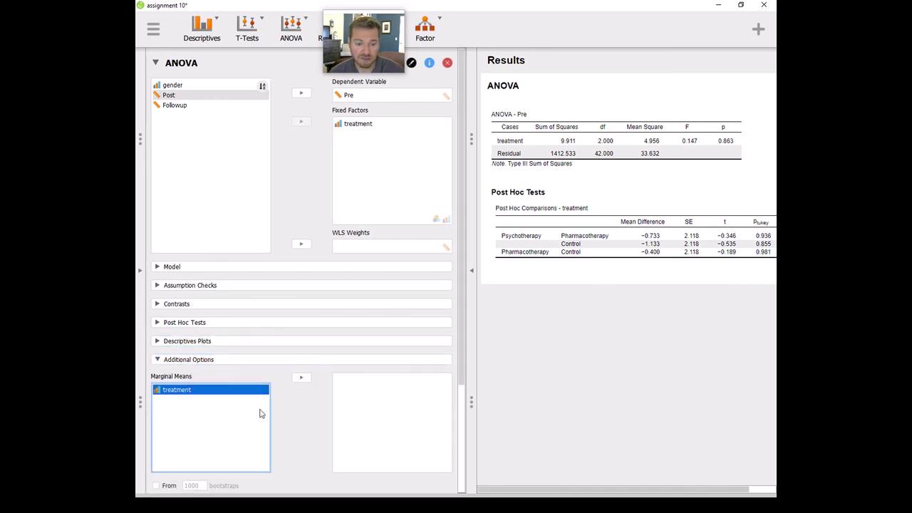
click(301, 378)
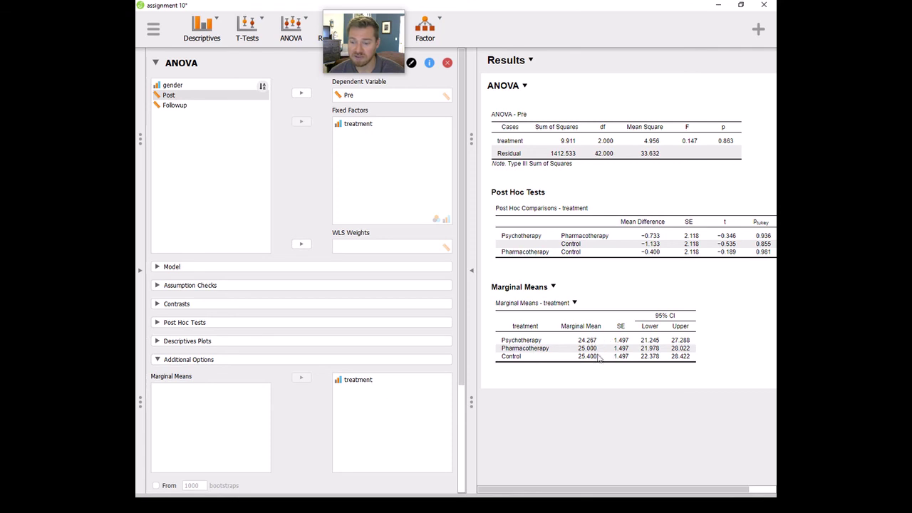
Turn on descriptive statistics and the effect size estimates η² and partial η² for the ANOVA.
scroll(451, 442, down, 5)
scroll(449, 464, down, 1)
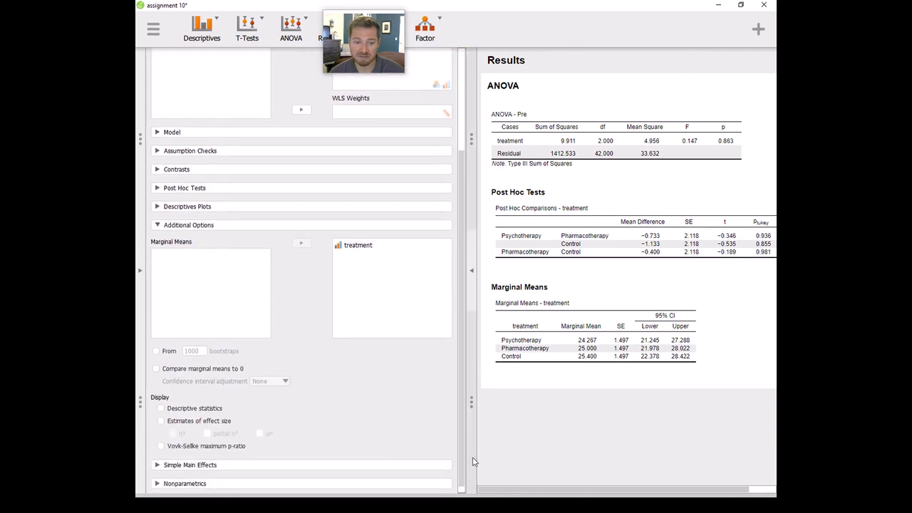
click(202, 412)
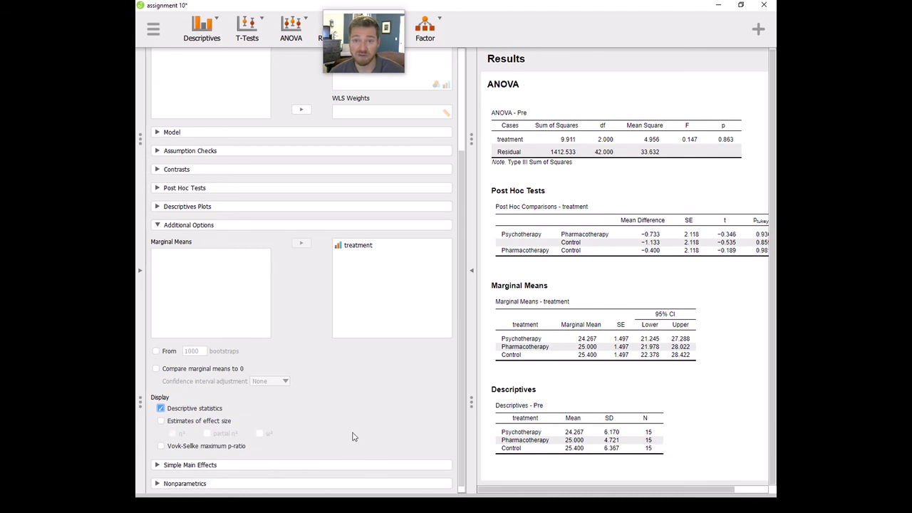
click(220, 421)
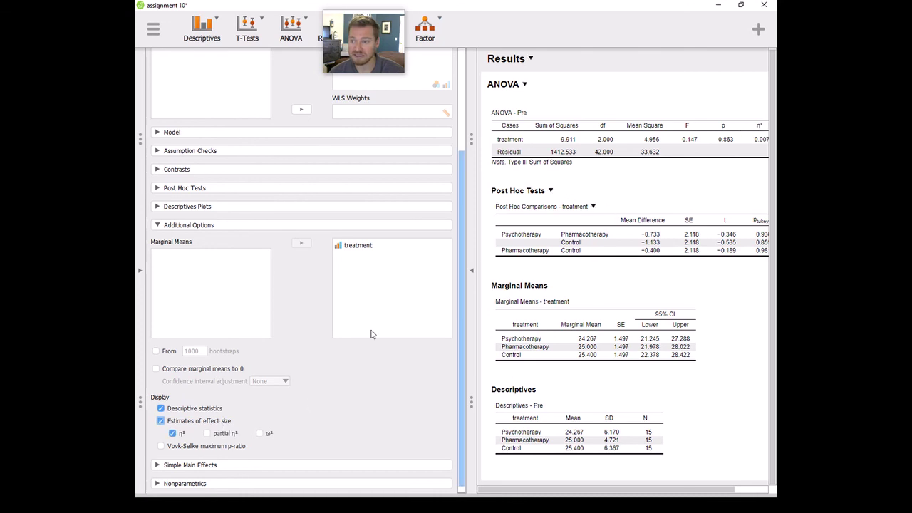
click(216, 435)
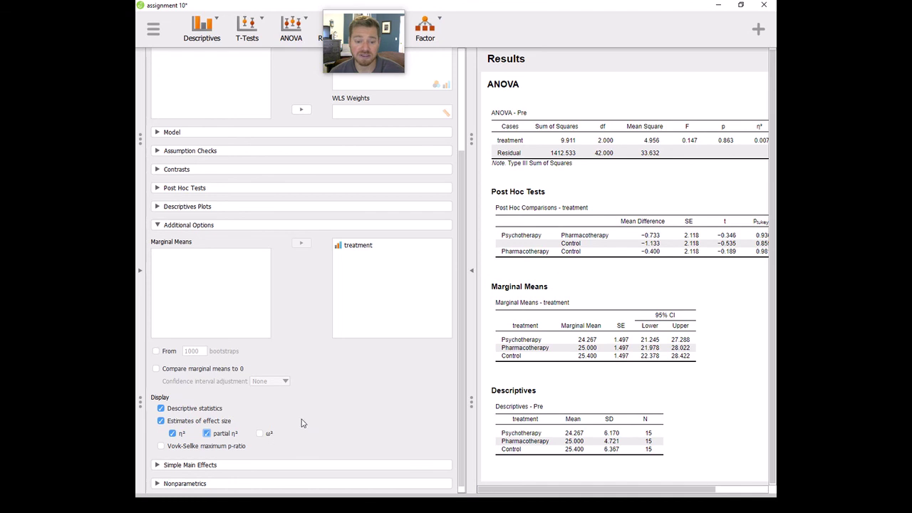
Examine the η² and partial η² columns, collapse the additional options, and show the results at full width without the analysis settings.
drag(574, 490, 627, 491)
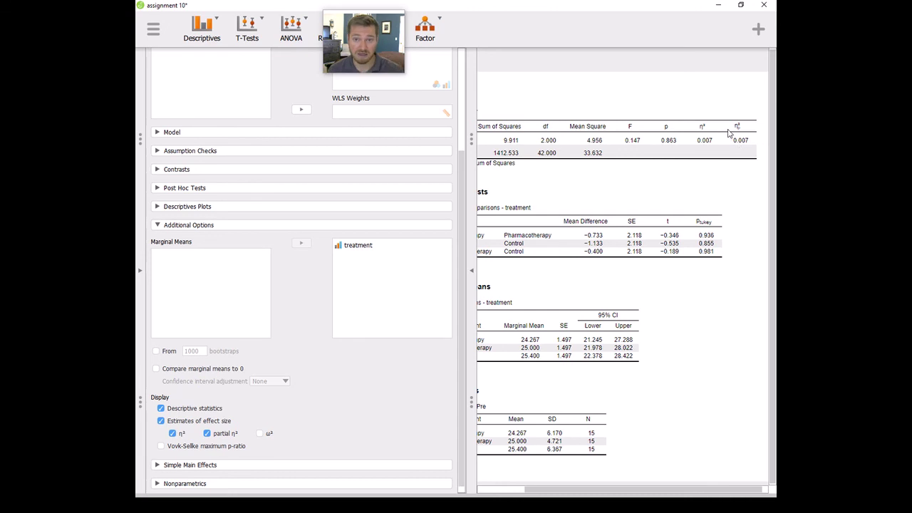
drag(529, 490, 470, 491)
scroll(344, 333, down, 1)
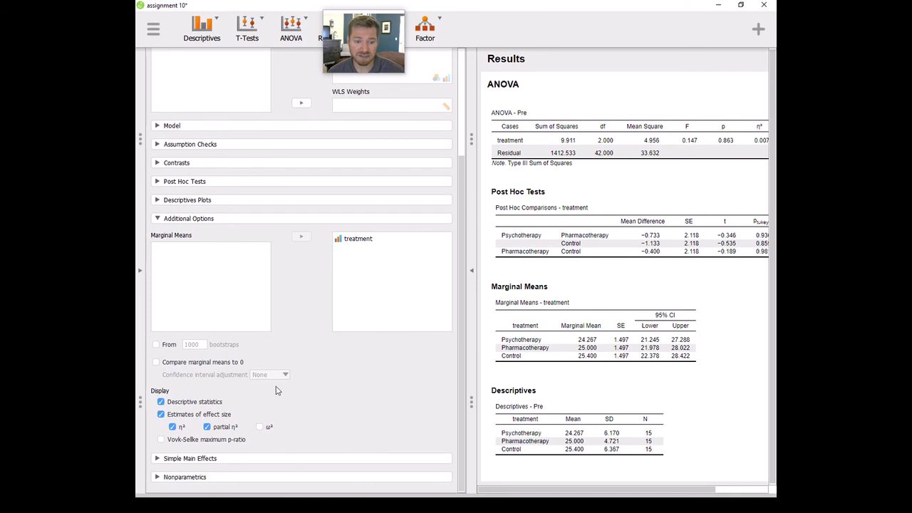
click(260, 218)
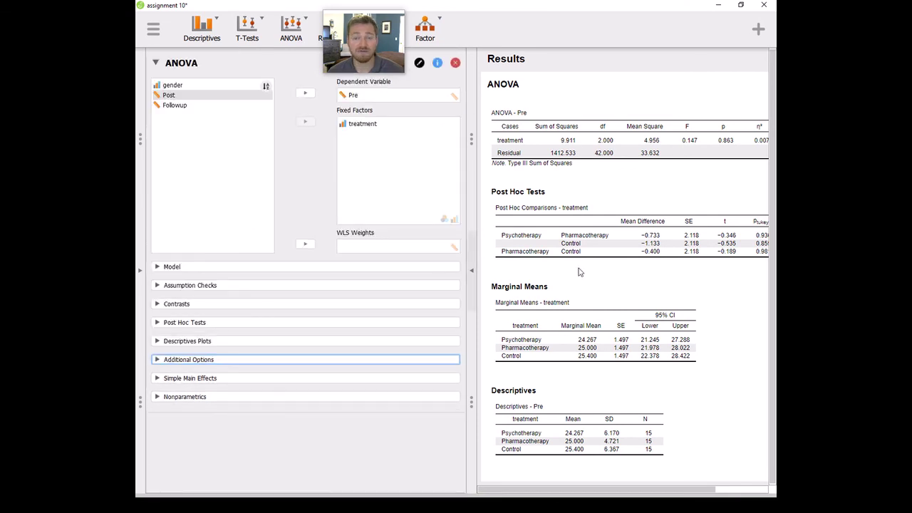
click(471, 271)
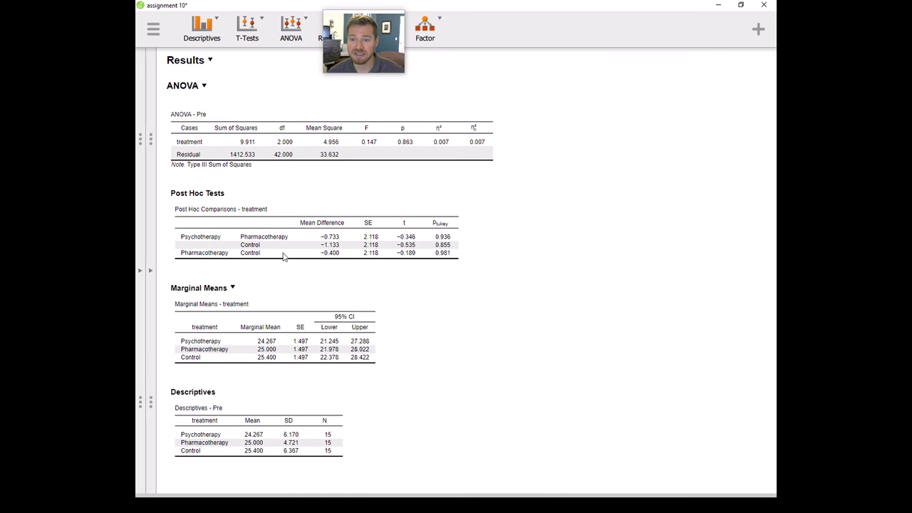